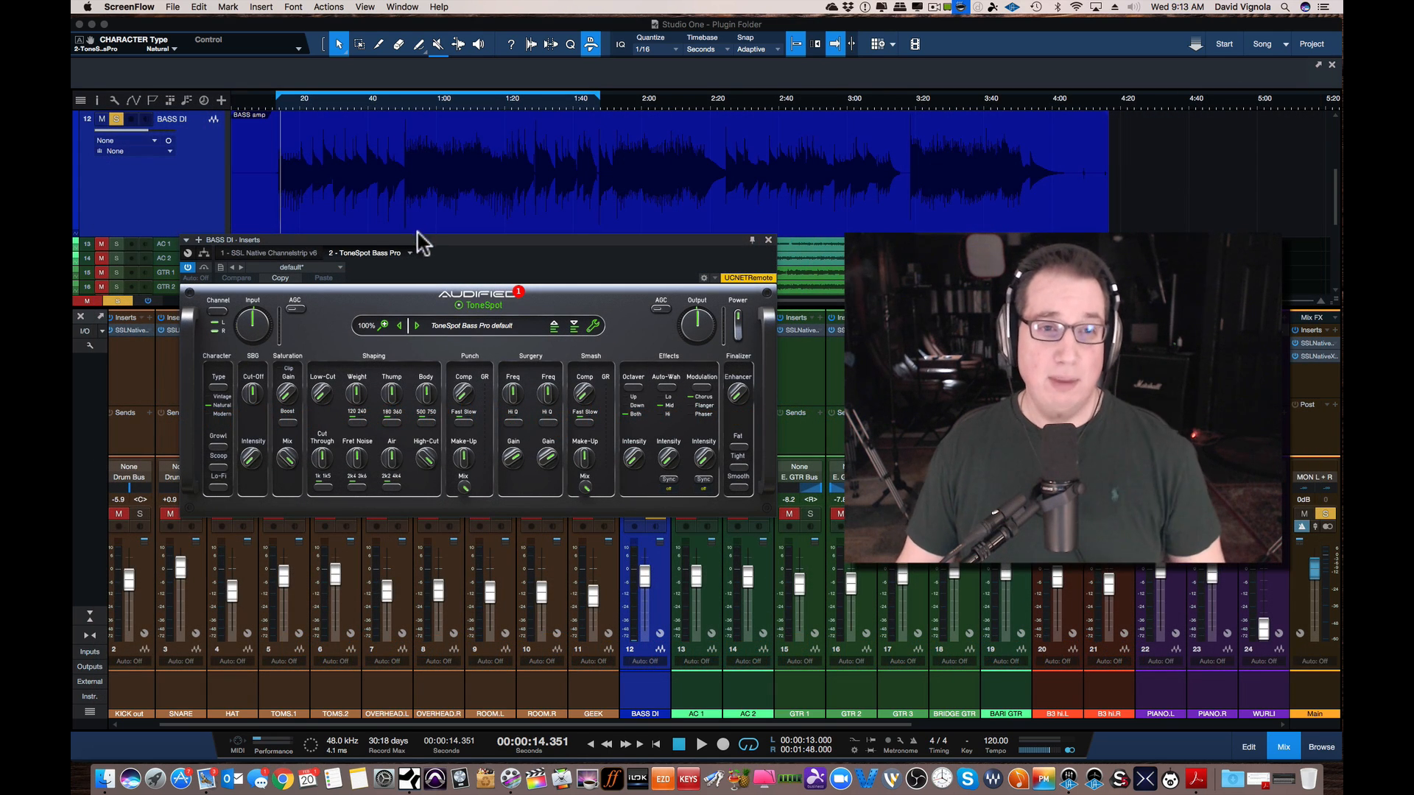
# Reposition the ToneSpot Bass Pro window over the BASS DI waveform so that the mixer faders stay visible
pyautogui.moveTo(434, 250); pyautogui.dragTo(462, 235)
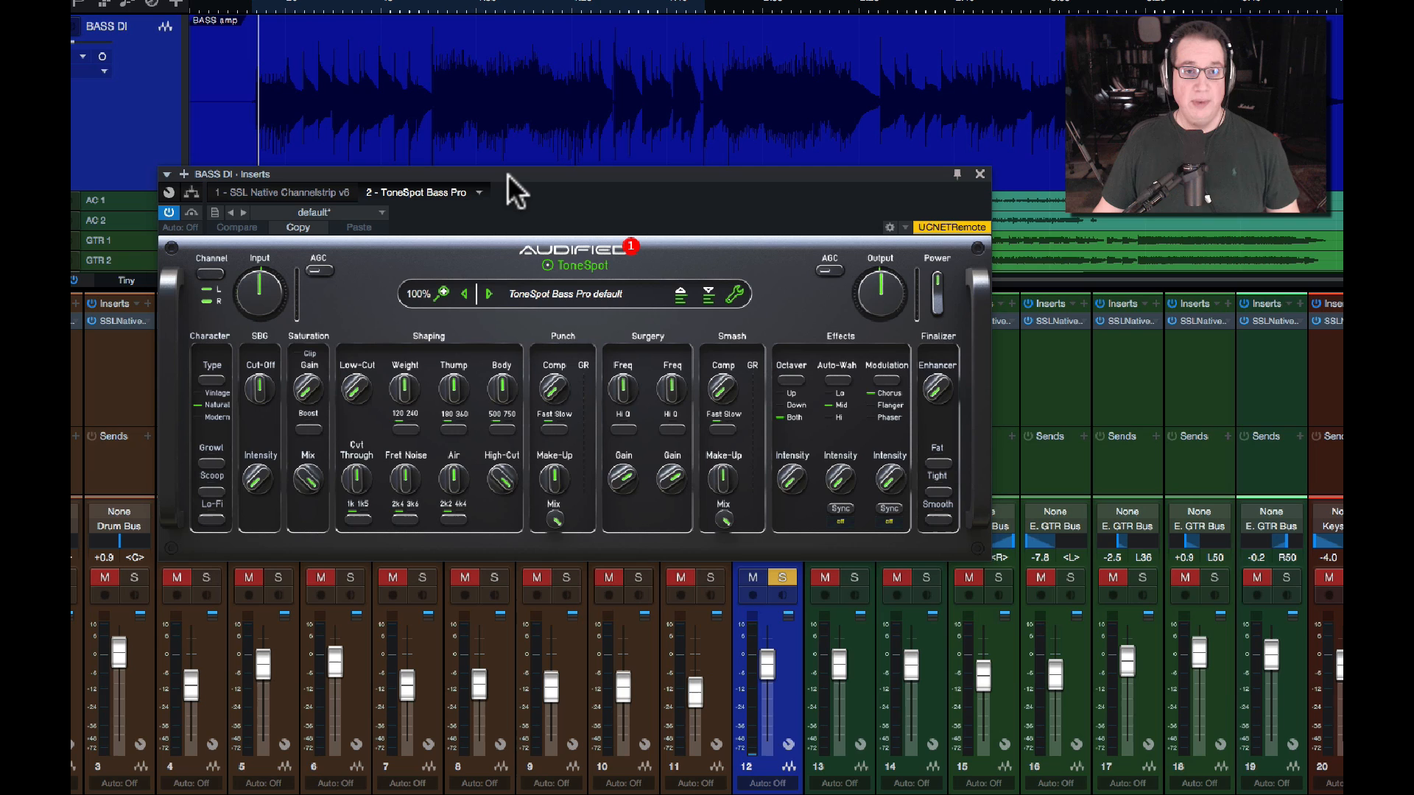
pyautogui.moveTo(509, 174); pyautogui.dragTo(483, 153)
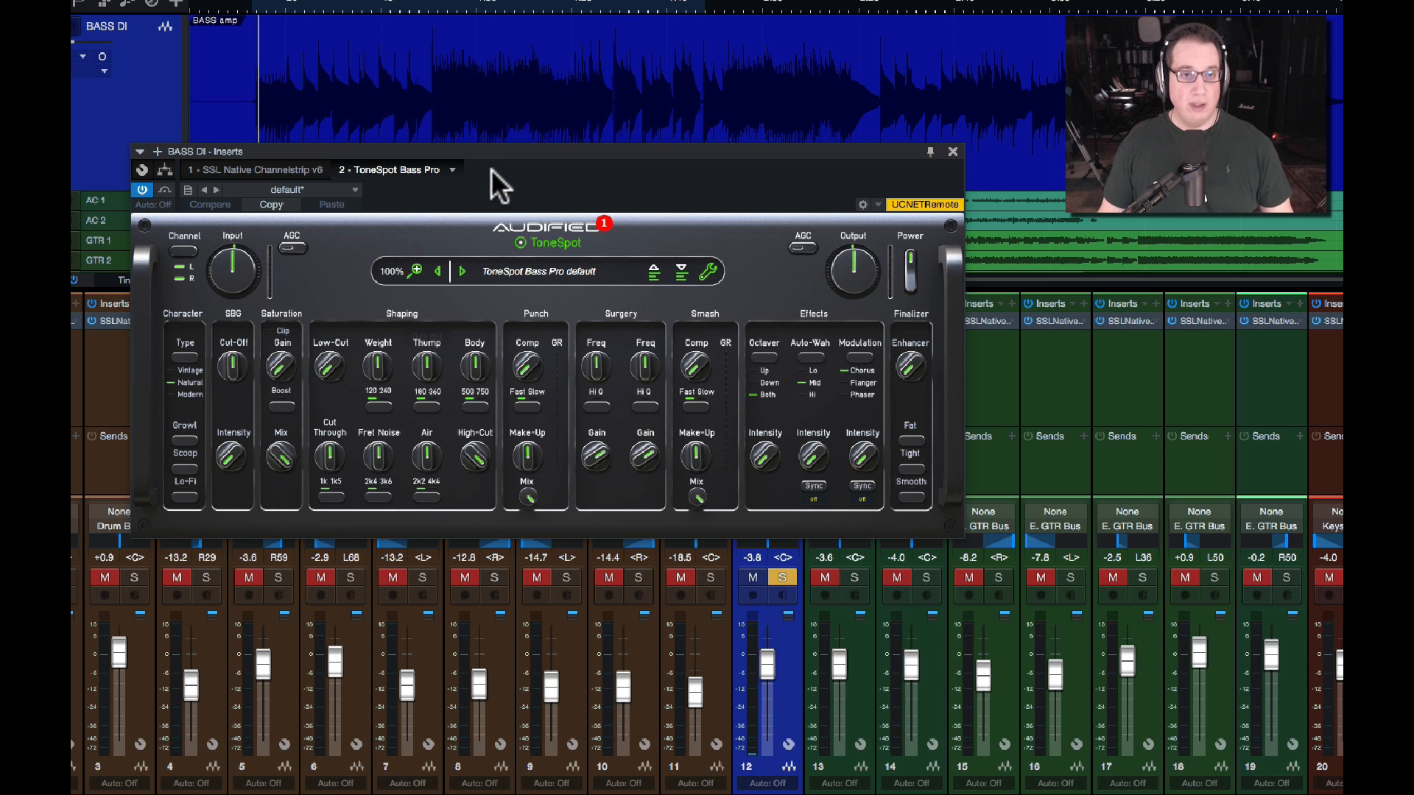
pyautogui.moveTo(497, 153); pyautogui.dragTo(493, 145)
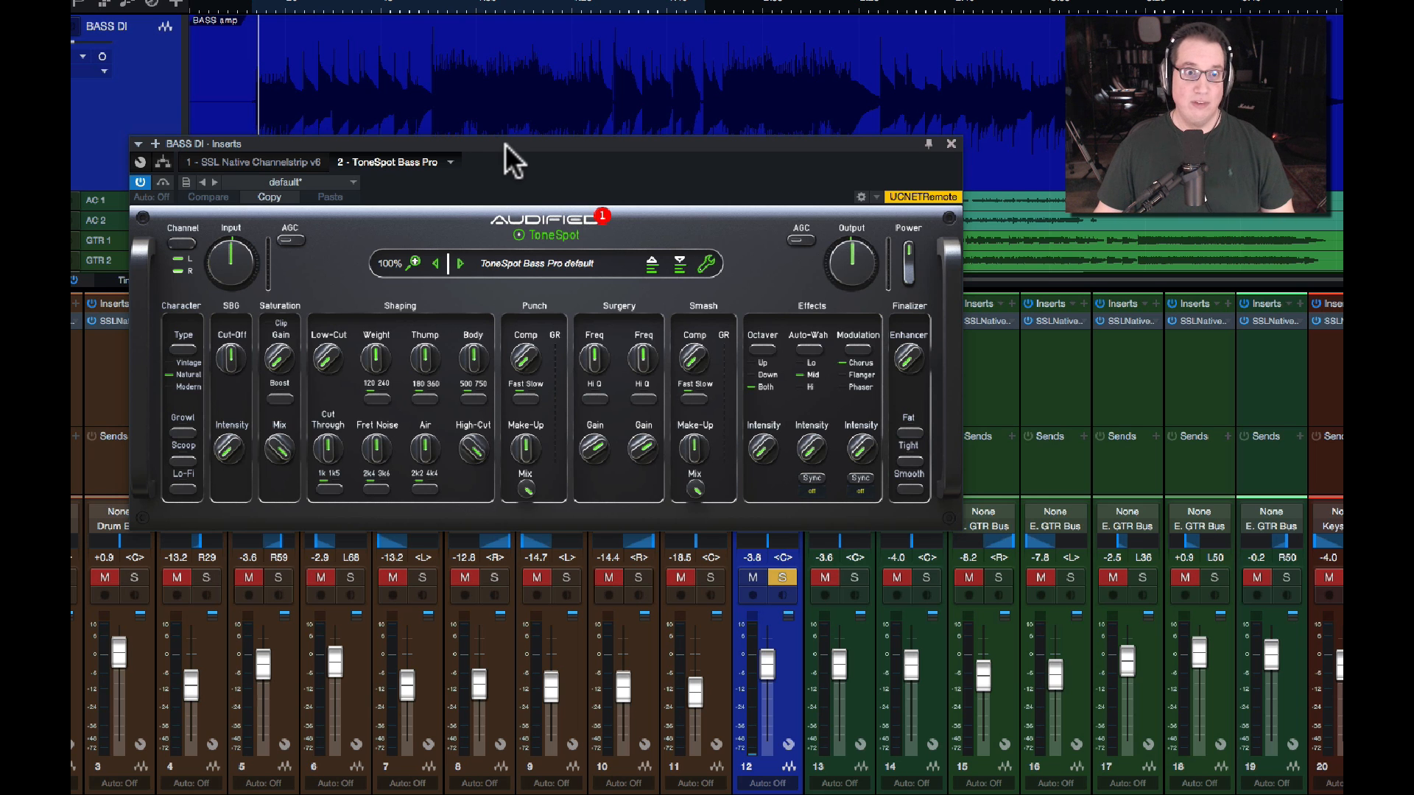
pyautogui.moveTo(505, 144); pyautogui.dragTo(501, 134)
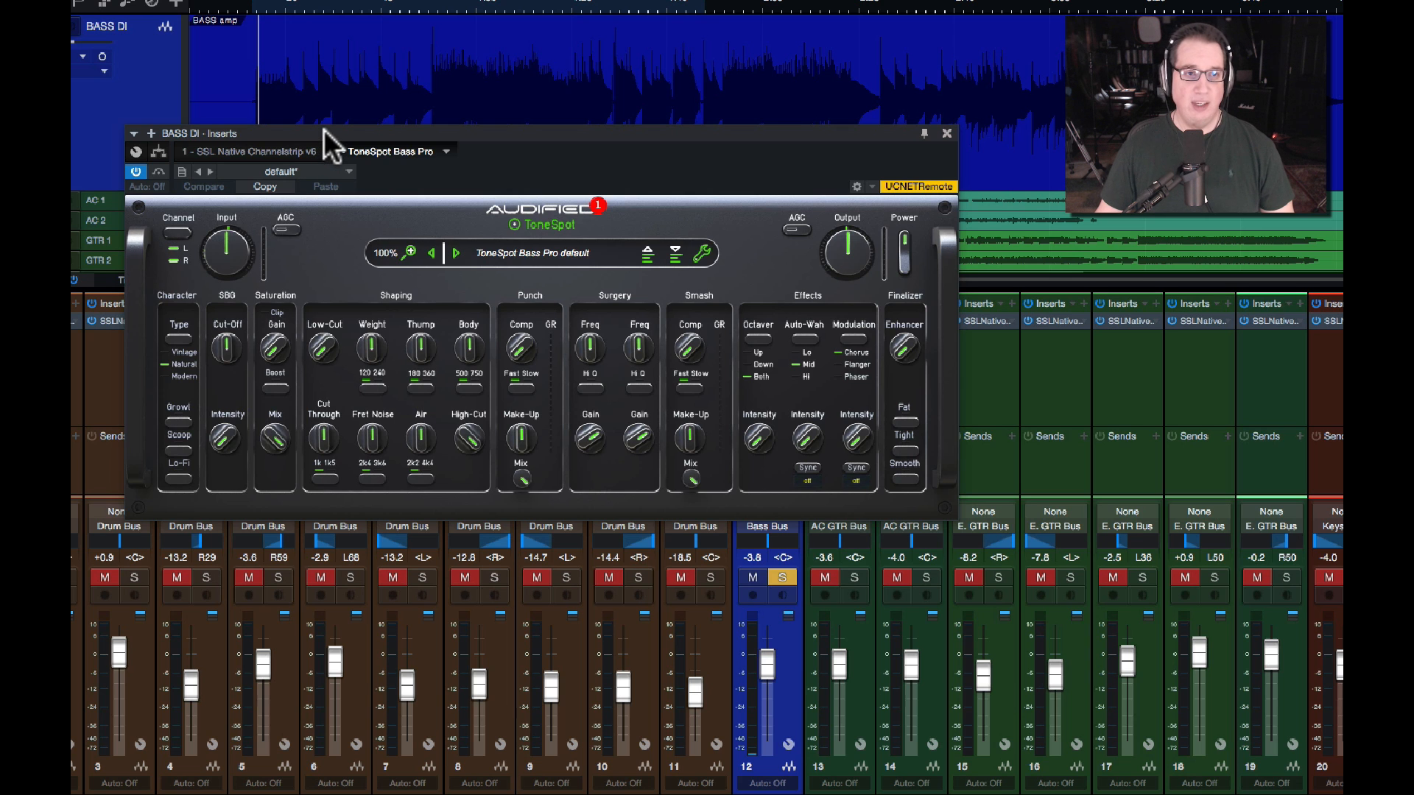
pyautogui.moveTo(328, 140); pyautogui.dragTo(337, 145)
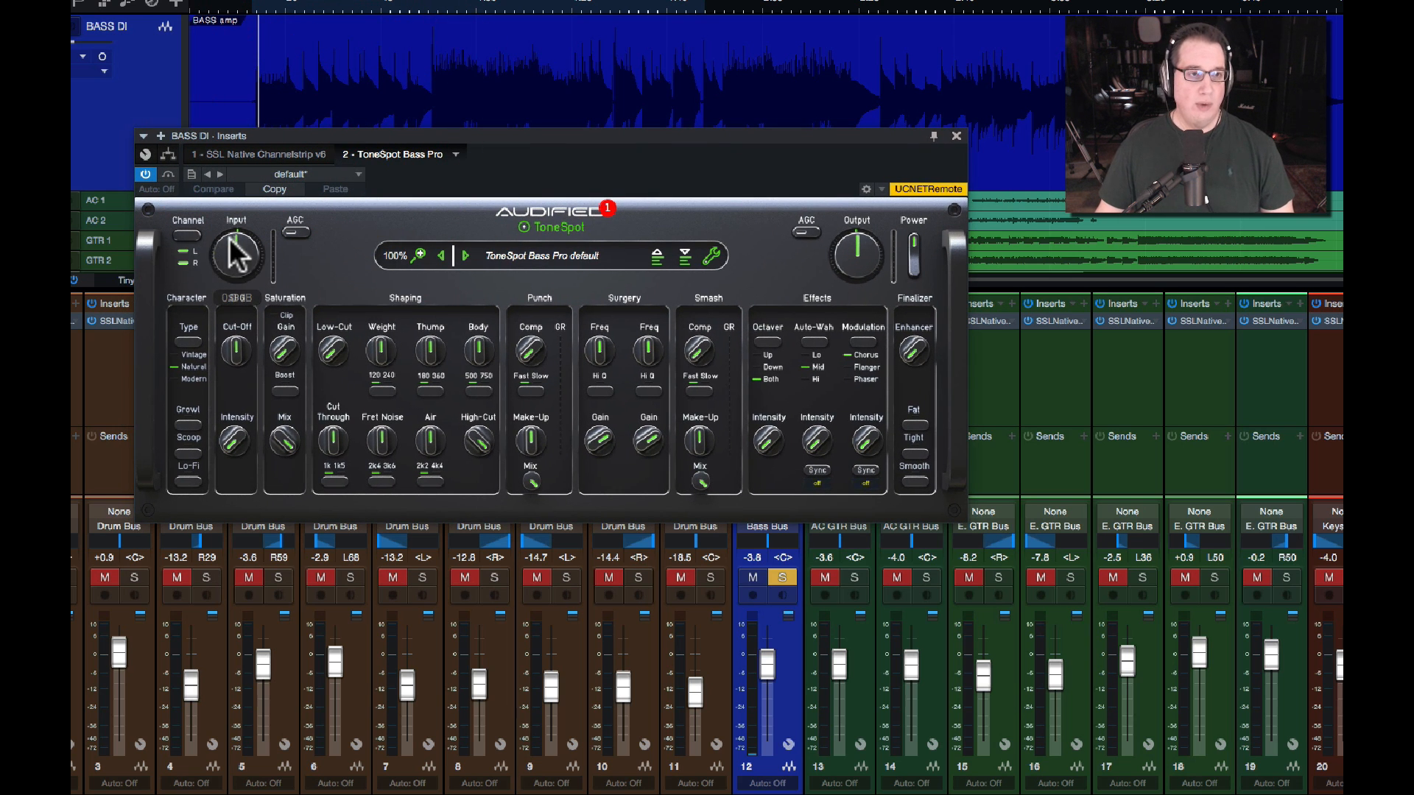
# Try the input gain with automatic gain control on, switch AGC off again, and test the channel selector
pyautogui.moveTo(228, 259)
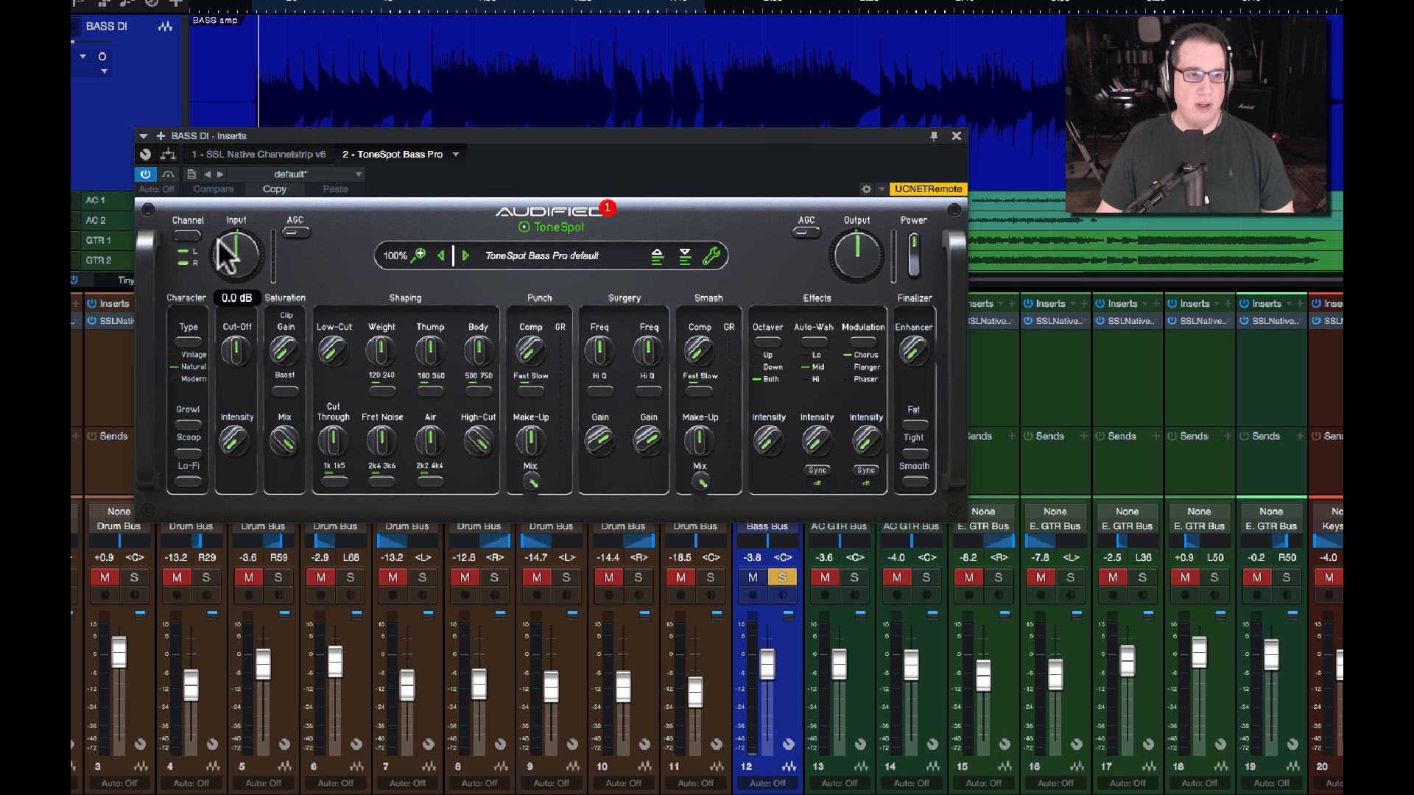
pyautogui.click(298, 230)
pyautogui.moveTo(231, 254)
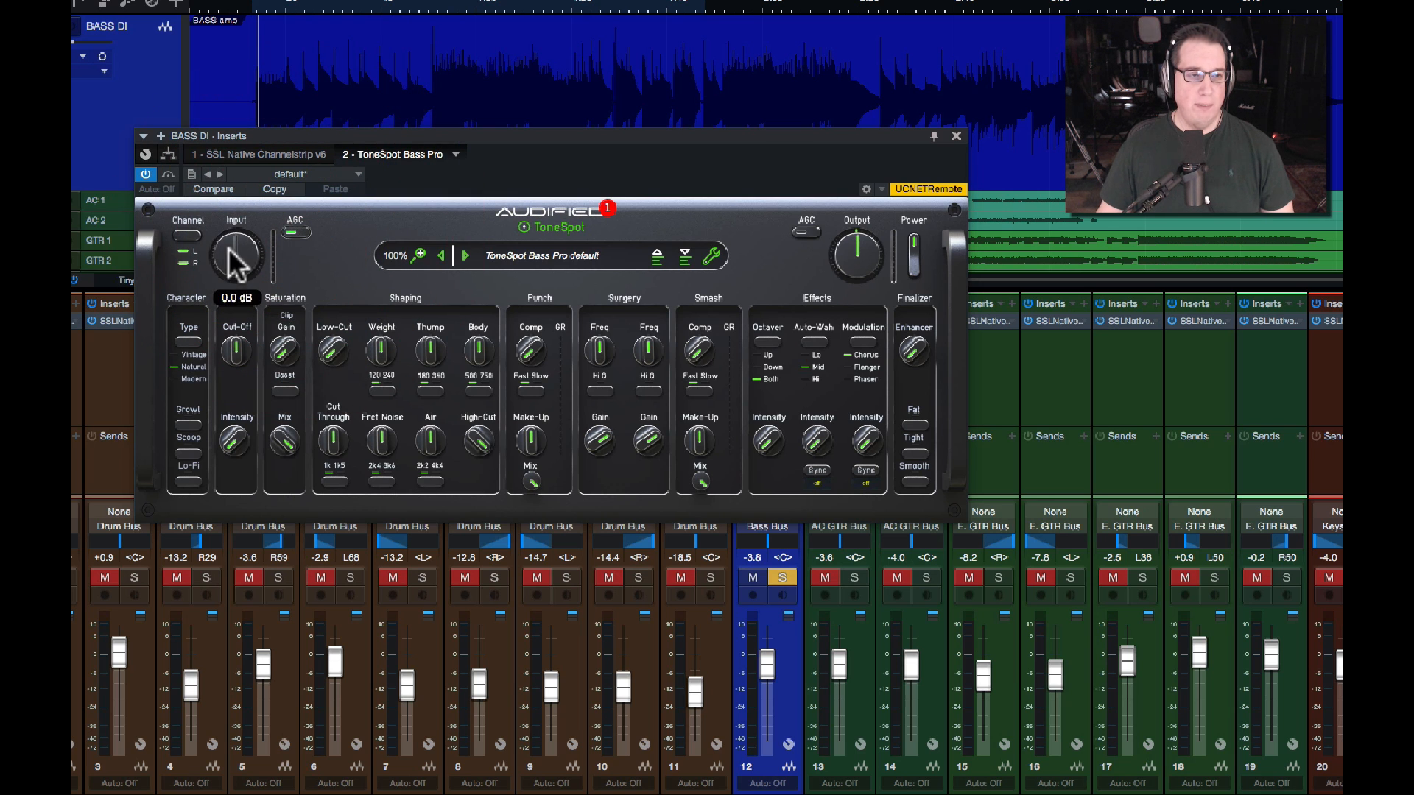
pyautogui.moveTo(229, 252); pyautogui.dragTo(224, 250)
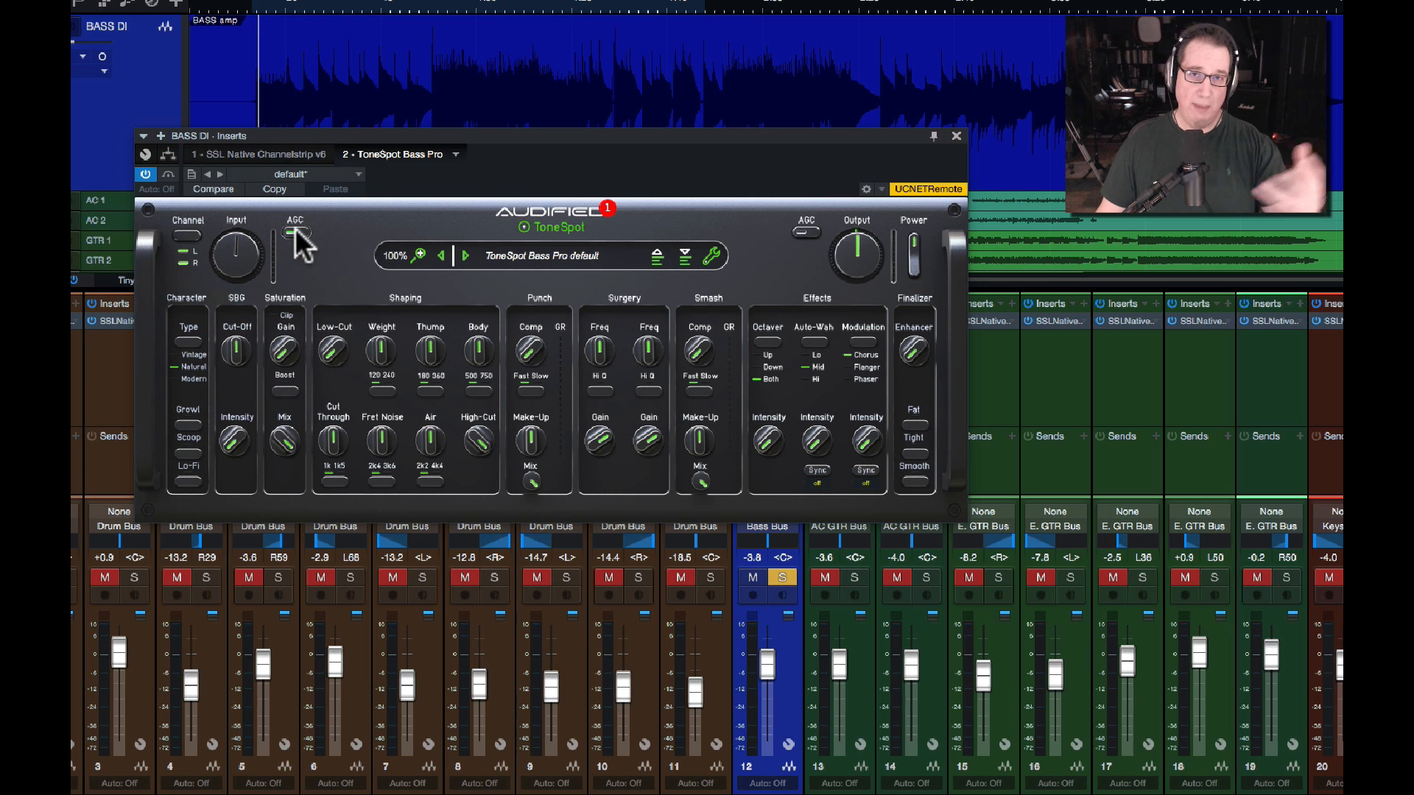
pyautogui.click(294, 228)
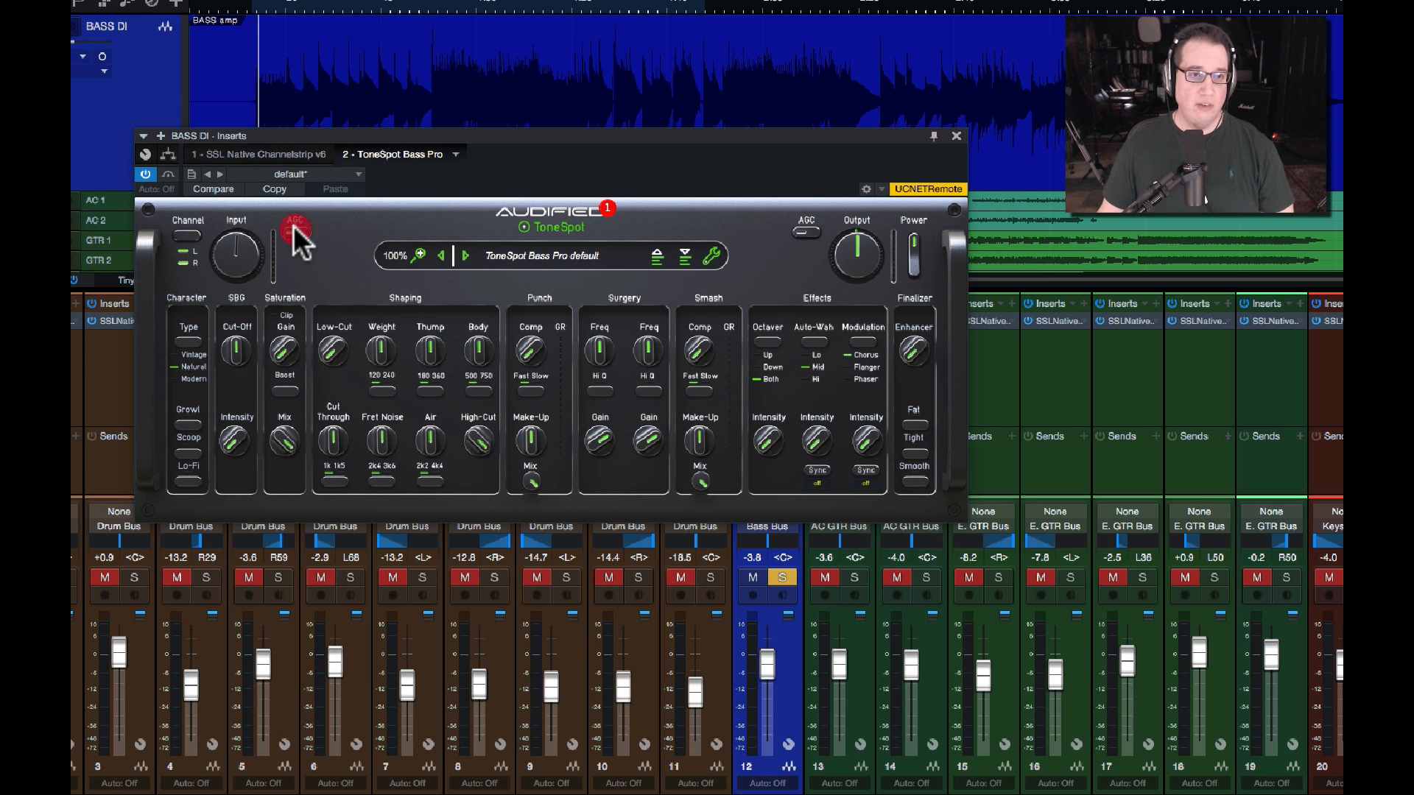
pyautogui.click(186, 234)
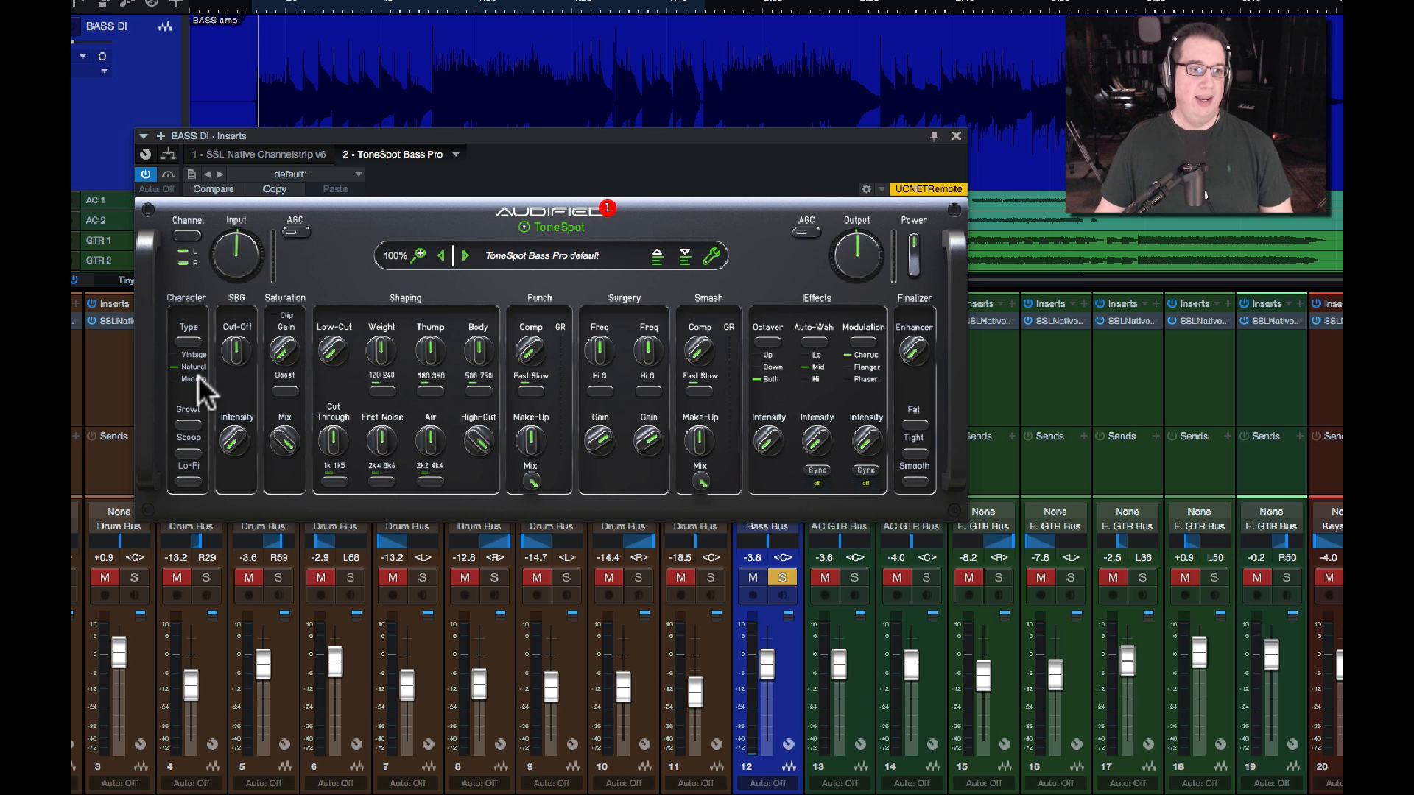
# Cycle the Character type through Modern and Vintage and return it to Natural
pyautogui.click(188, 341)
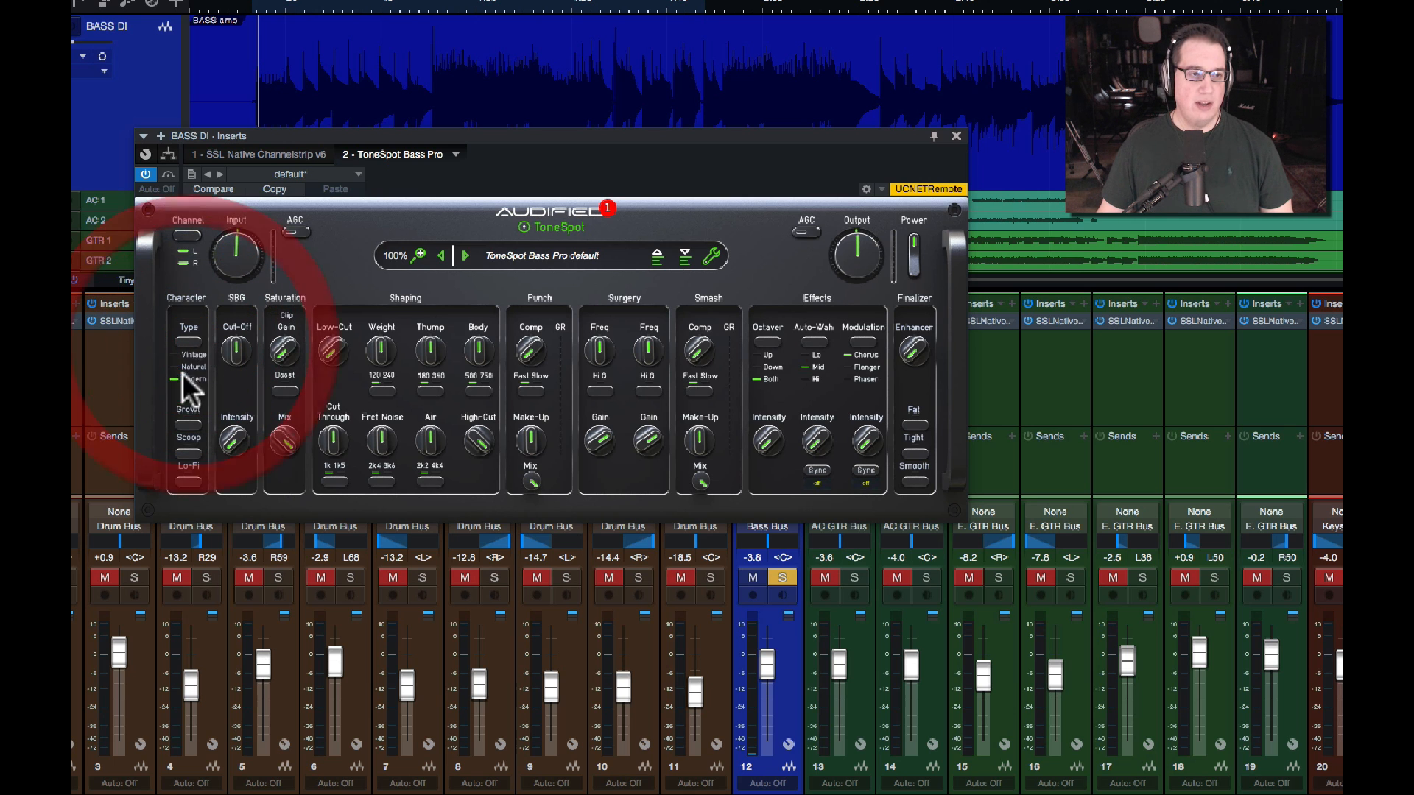
pyautogui.click(186, 341)
pyautogui.click(185, 341)
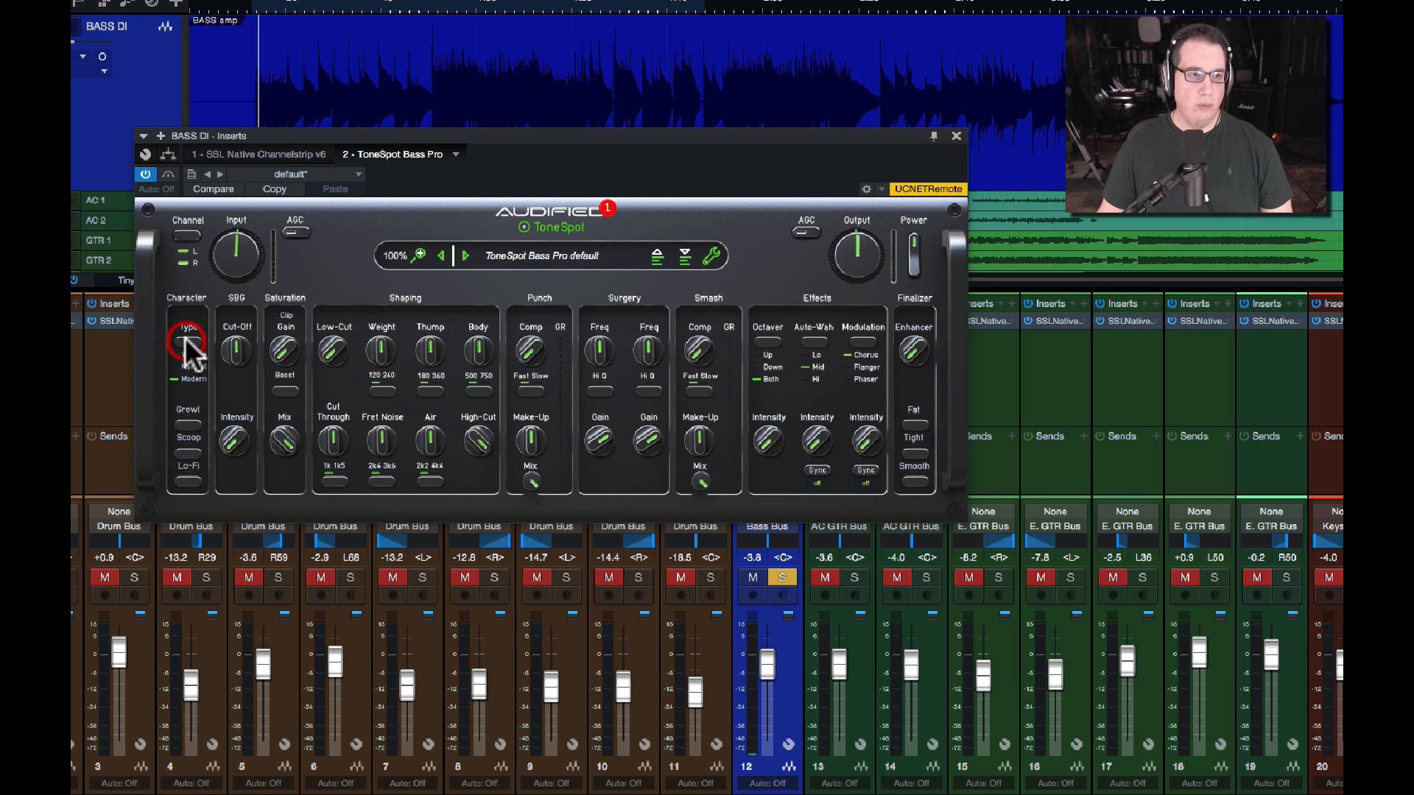
pyautogui.click(186, 340)
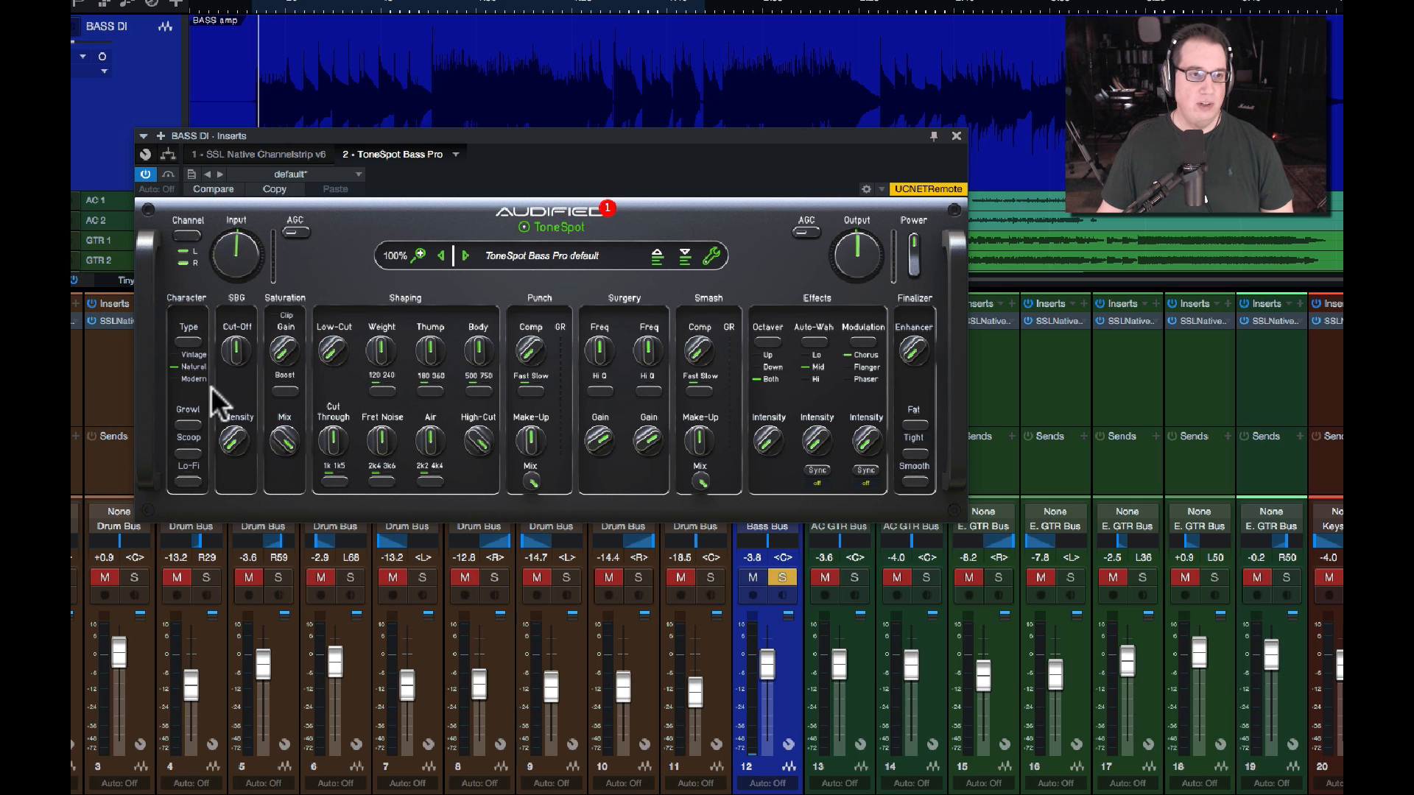
pyautogui.click(405, 137)
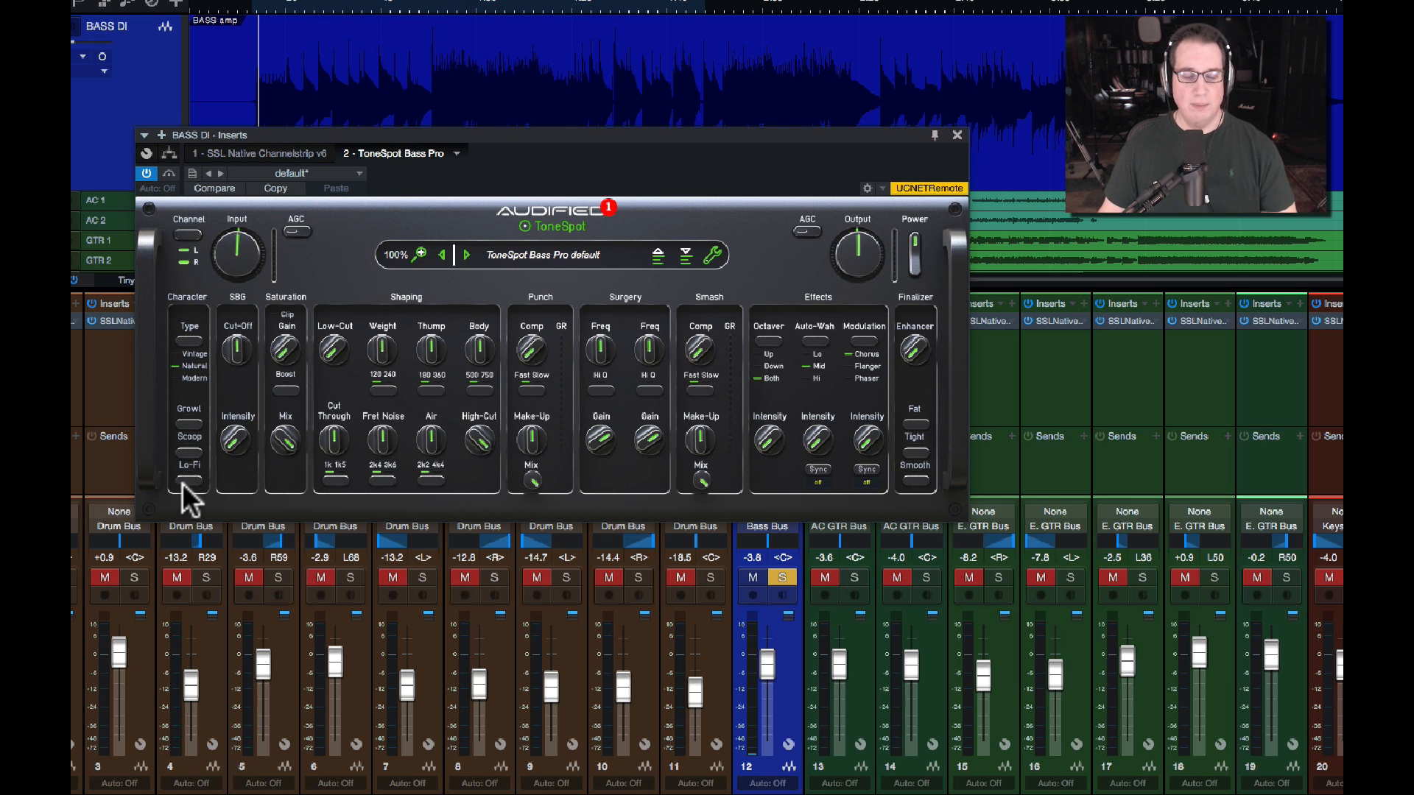
# Try the Growl and Lo-Fi switches in the Character section, leaving both off
pyautogui.click(184, 417)
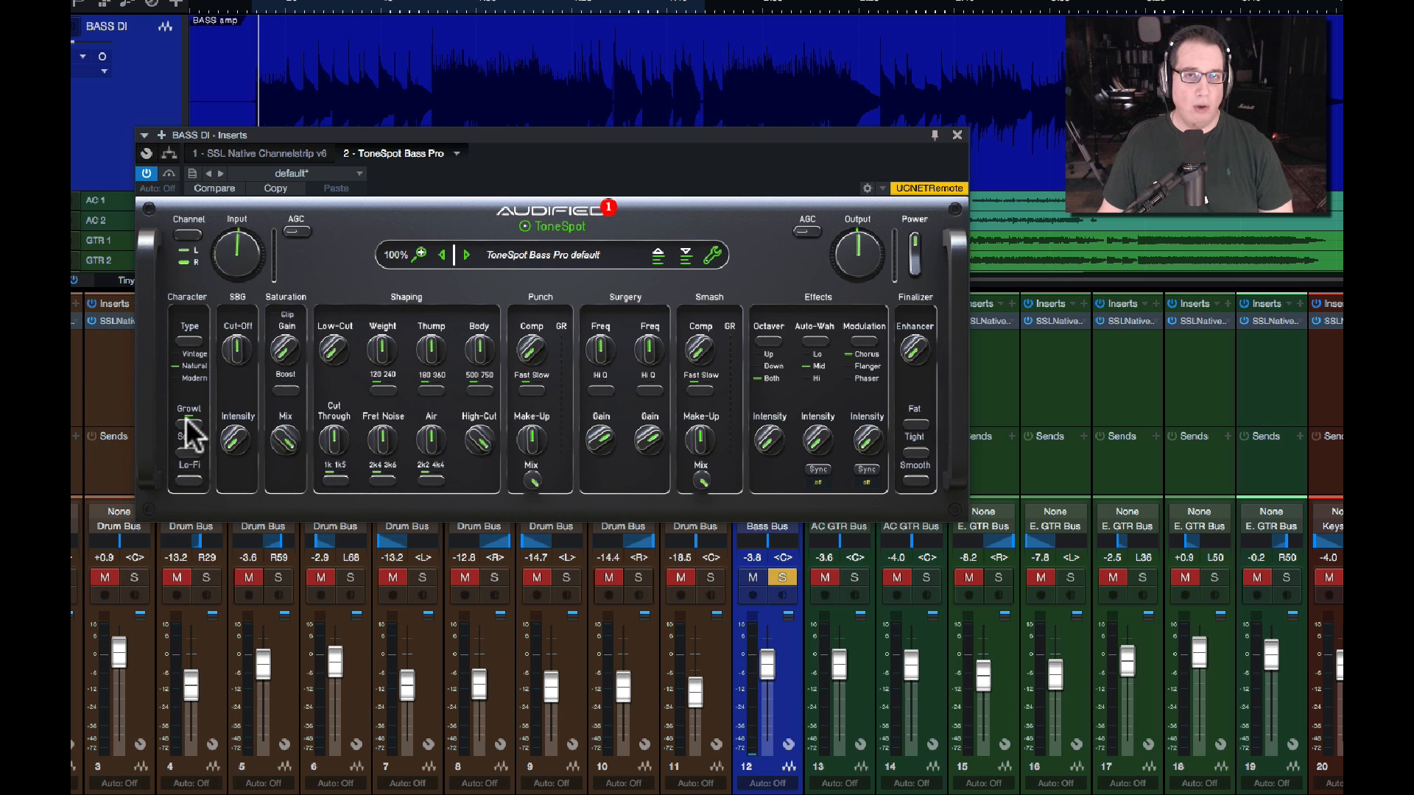
pyautogui.click(185, 418)
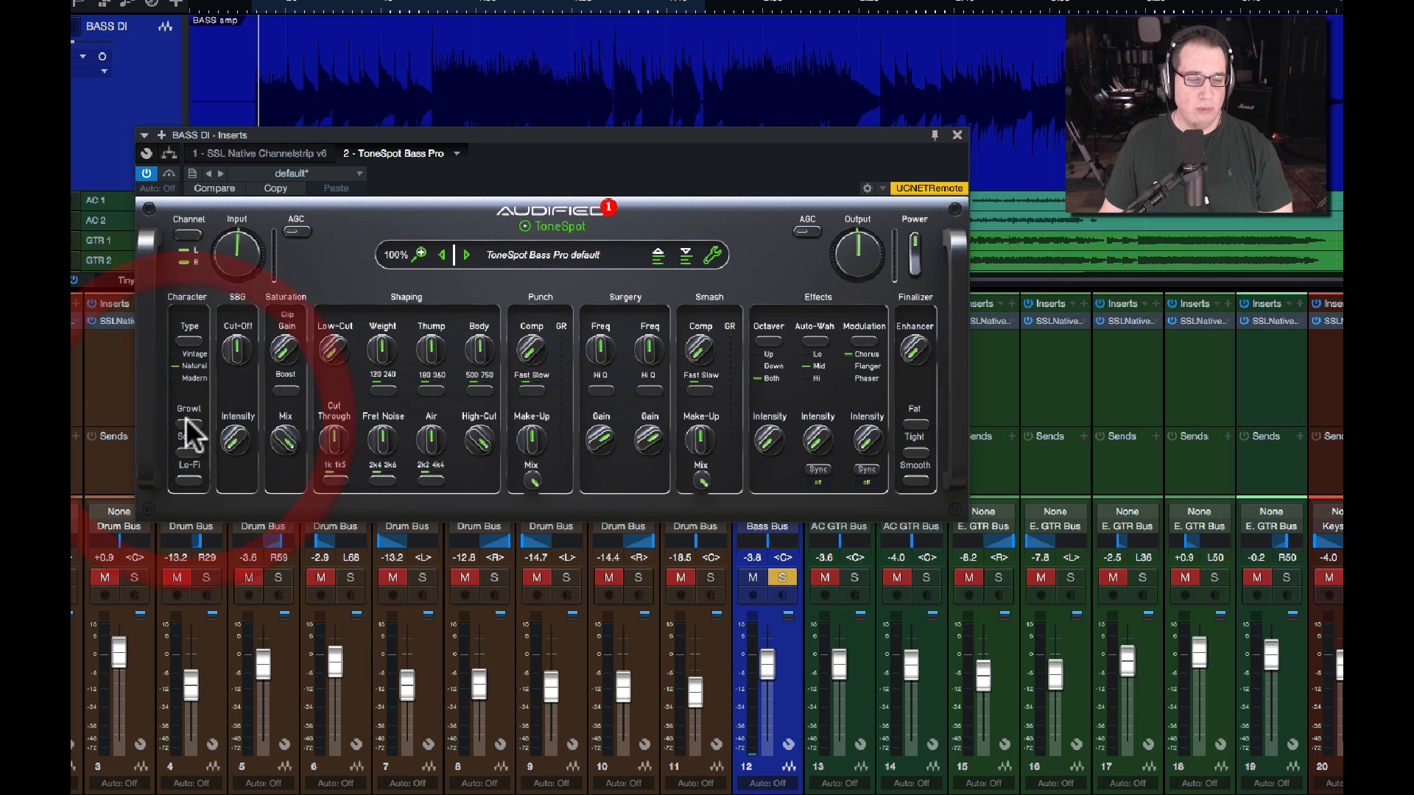
pyautogui.click(189, 477)
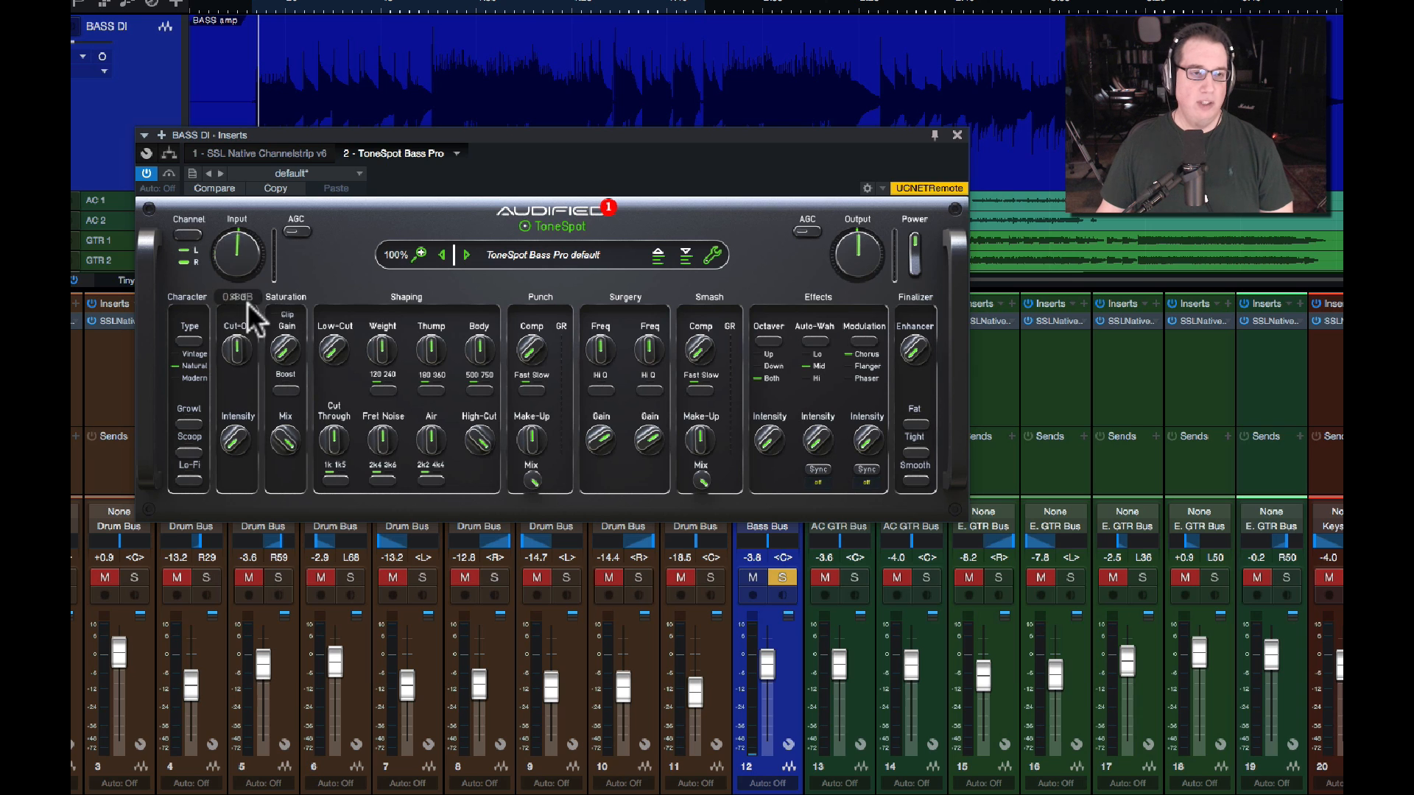
# Try sweeping the SBG cut-off frequency and intensity, bringing both back to about their starting settings
pyautogui.moveTo(222, 326)
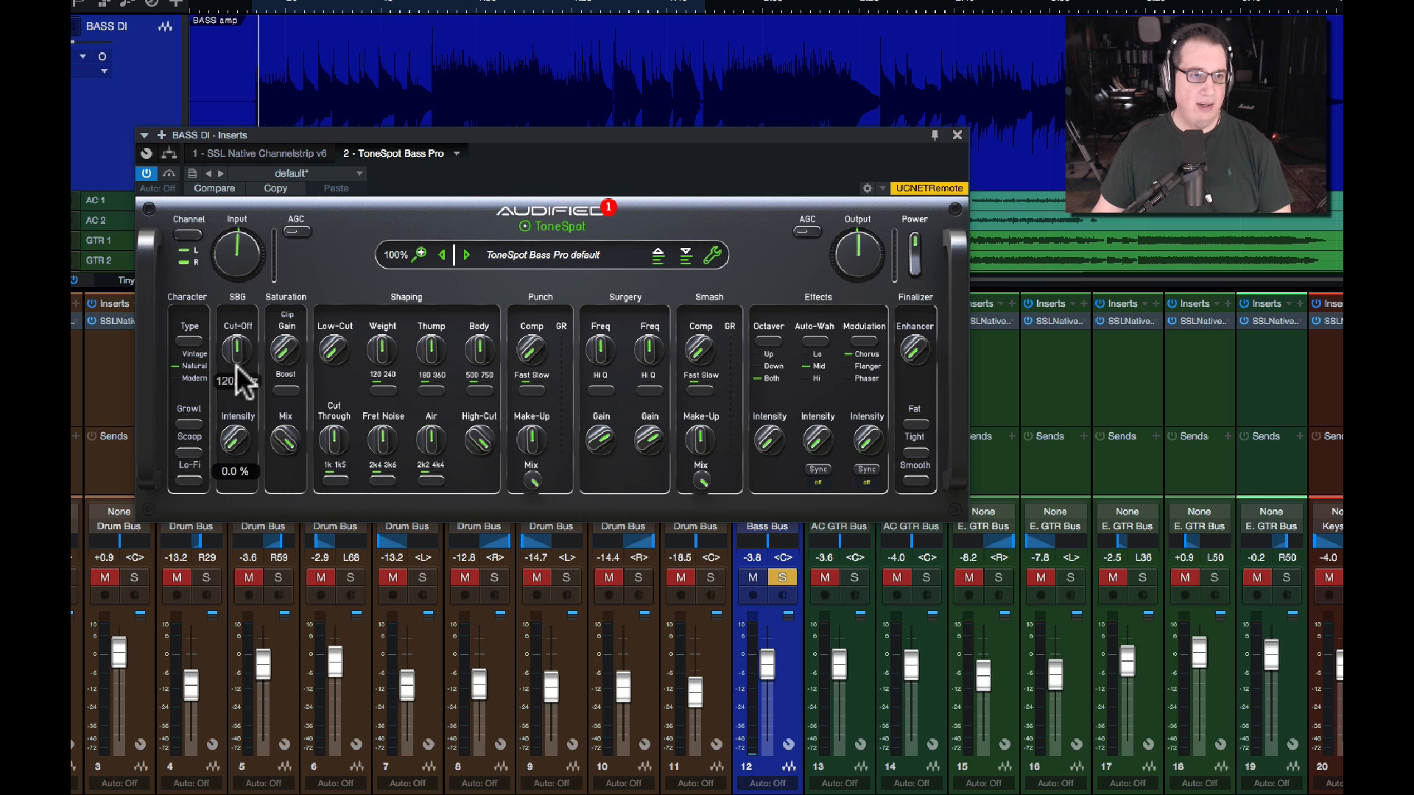
pyautogui.moveTo(218, 401)
pyautogui.mouseDown()
pyautogui.moveTo(242, 309)
pyautogui.moveTo(197, 397)
pyautogui.mouseUp()
pyautogui.moveTo(215, 271); pyautogui.dragTo(205, 315)
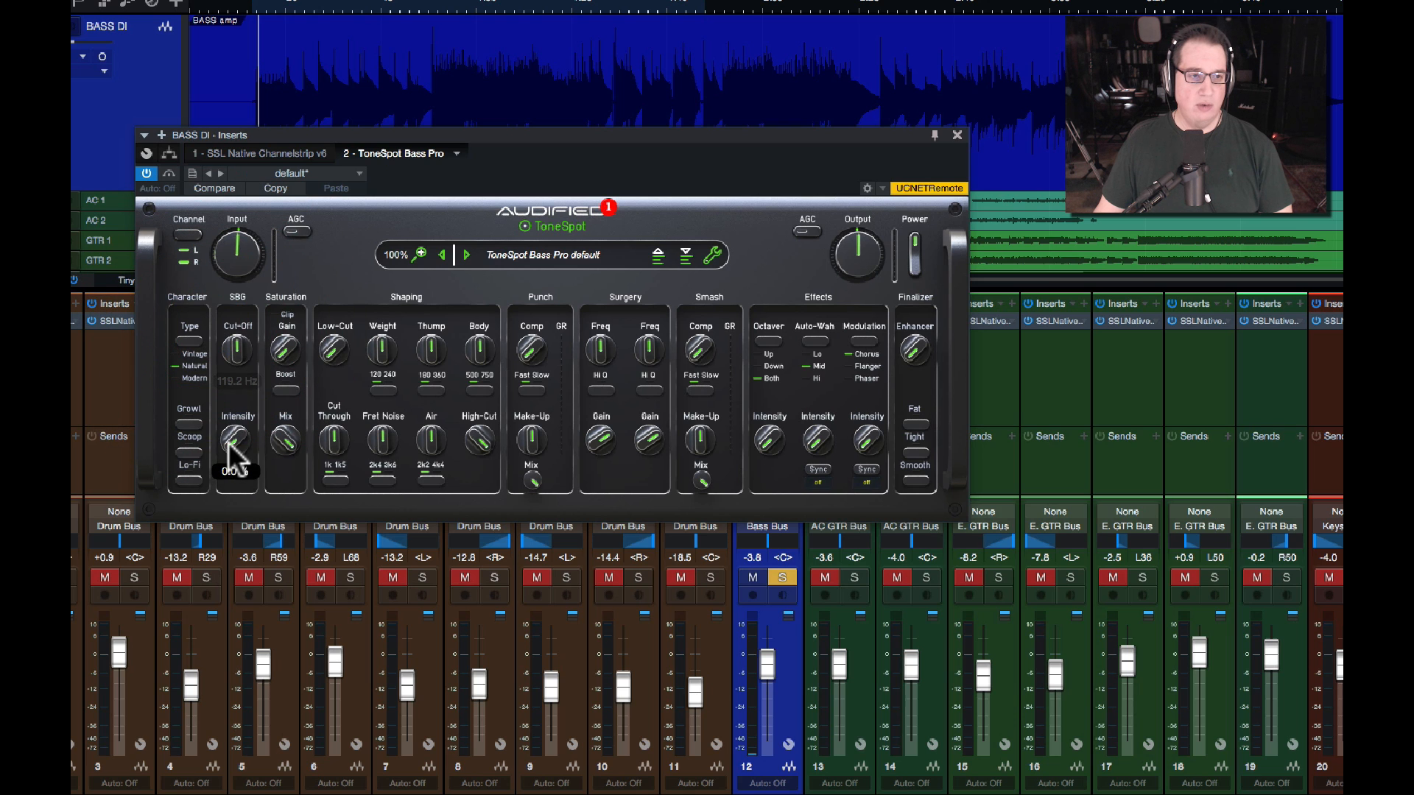
pyautogui.moveTo(229, 442)
pyautogui.mouseDown()
pyautogui.moveTo(221, 395)
pyautogui.moveTo(218, 456)
pyautogui.moveTo(228, 355)
pyautogui.moveTo(224, 449)
pyautogui.mouseUp()
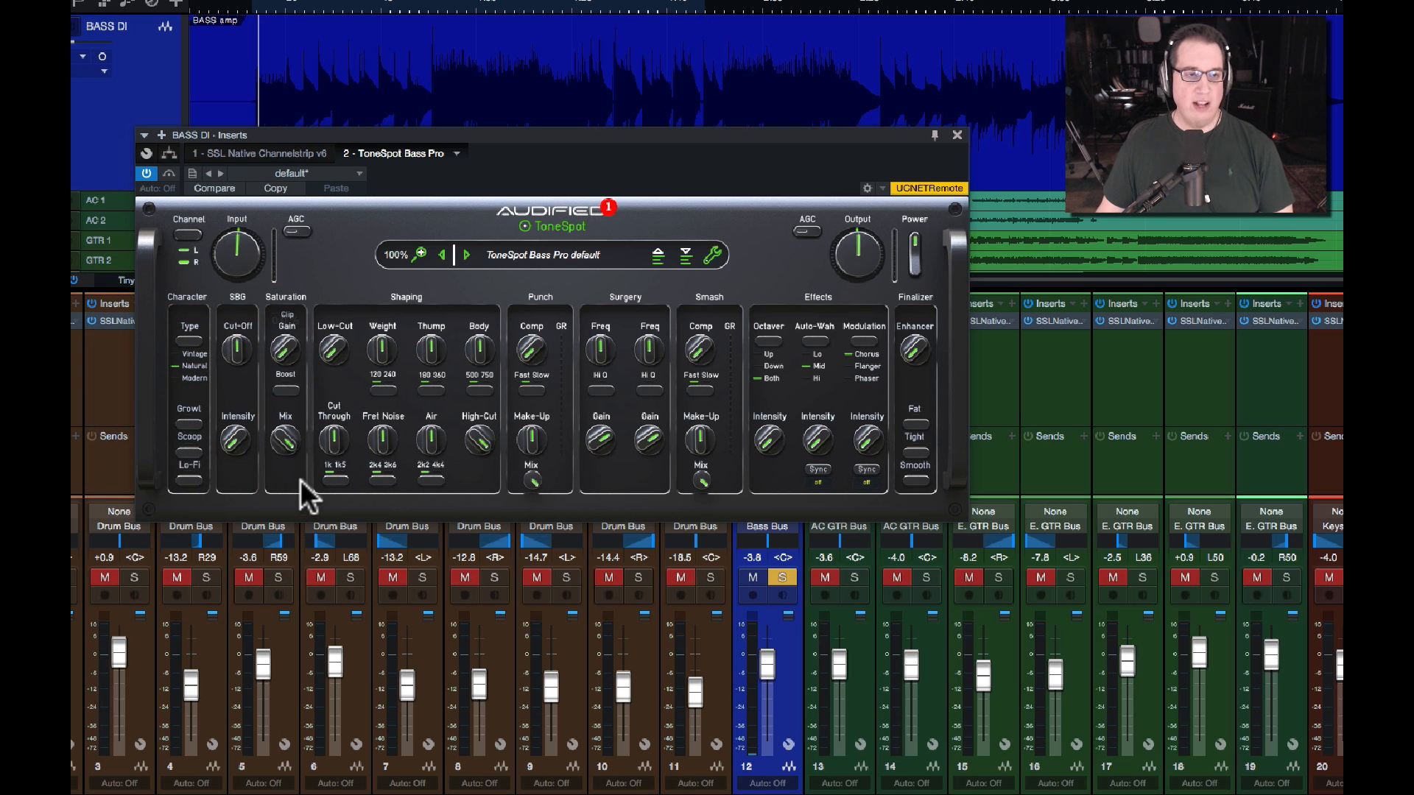
# Try the Saturation gain, Boost switch and a mix of about 55%, and restore the section's original settings
pyautogui.click(282, 347)
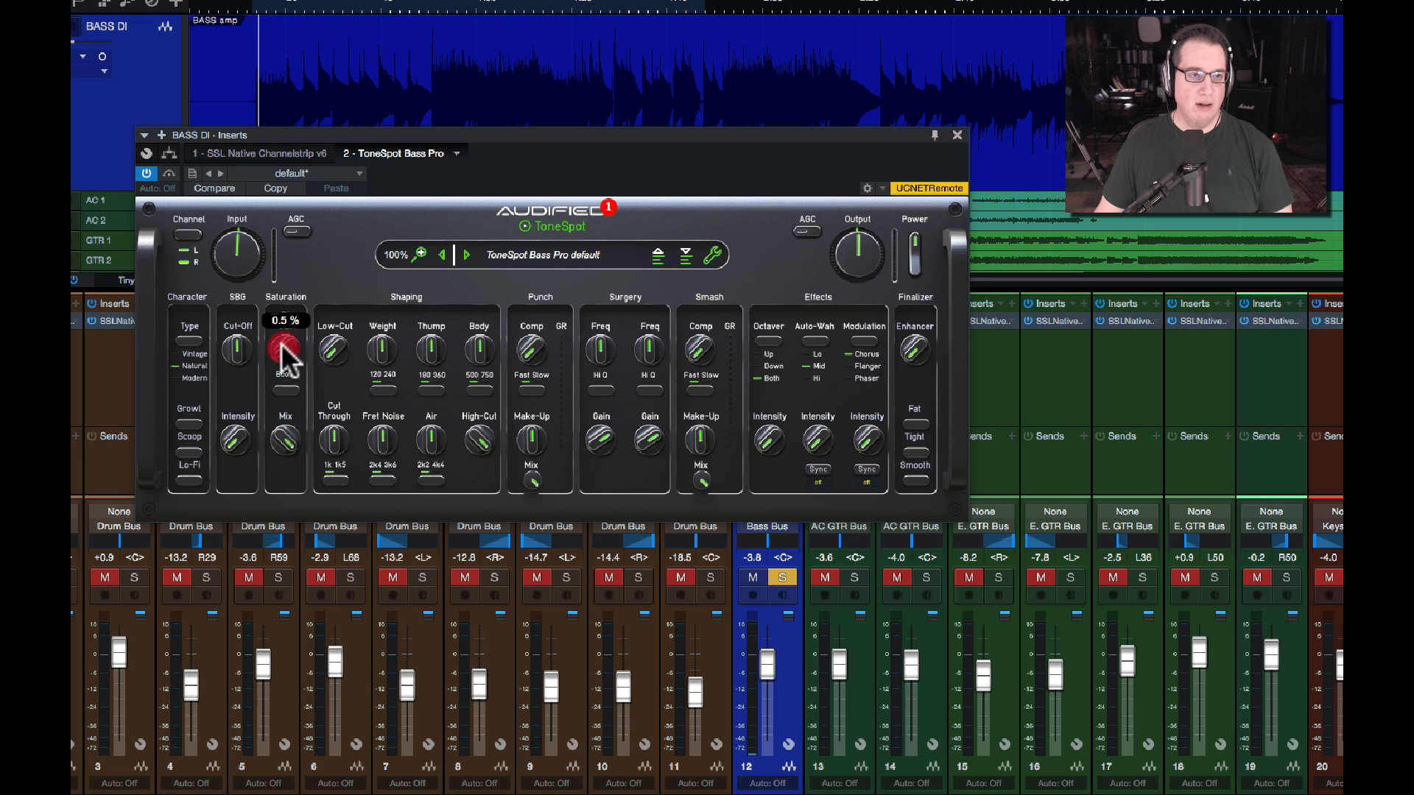
pyautogui.moveTo(283, 347)
pyautogui.mouseDown()
pyautogui.moveTo(278, 308)
pyautogui.moveTo(280, 347)
pyautogui.mouseUp()
pyautogui.click(286, 386)
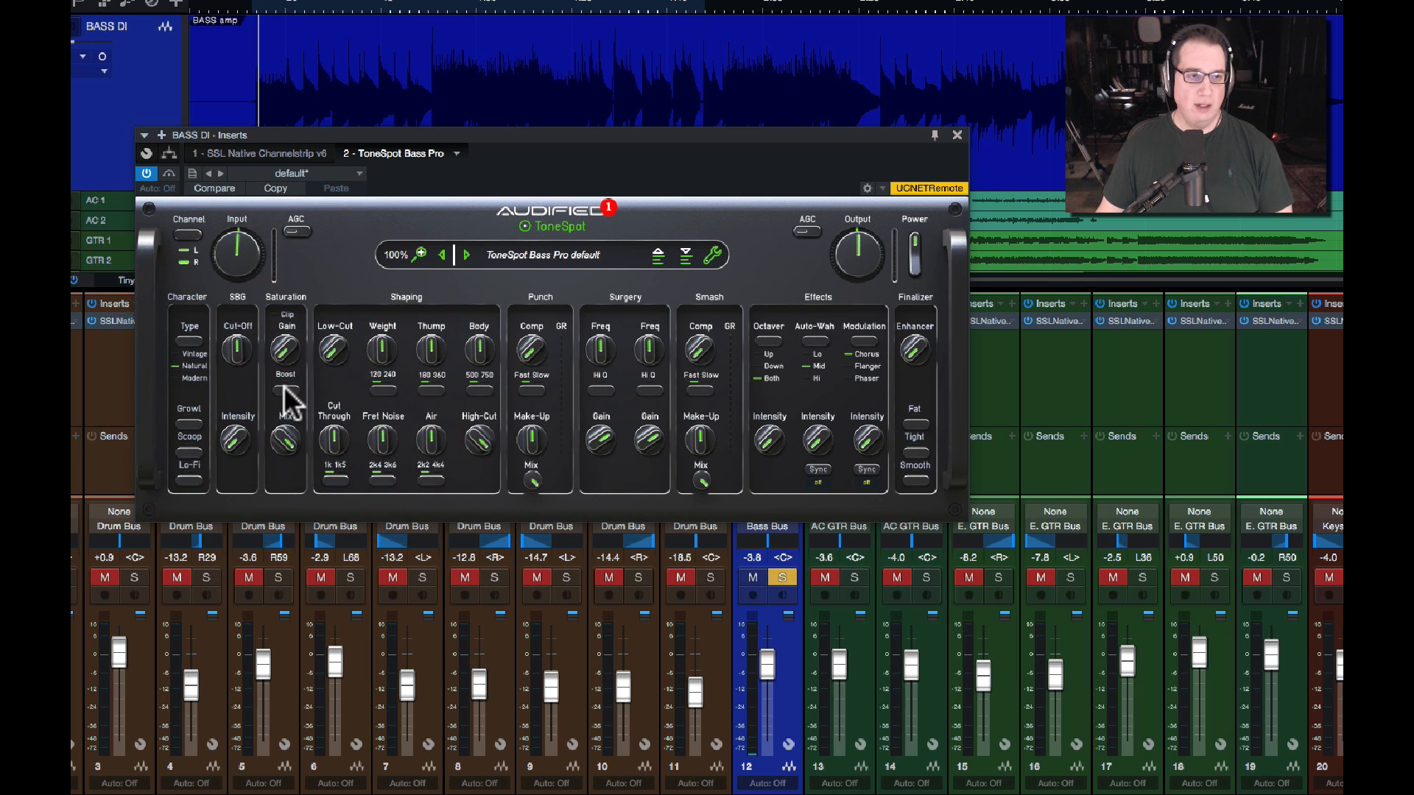
pyautogui.moveTo(286, 440); pyautogui.dragTo(255, 467)
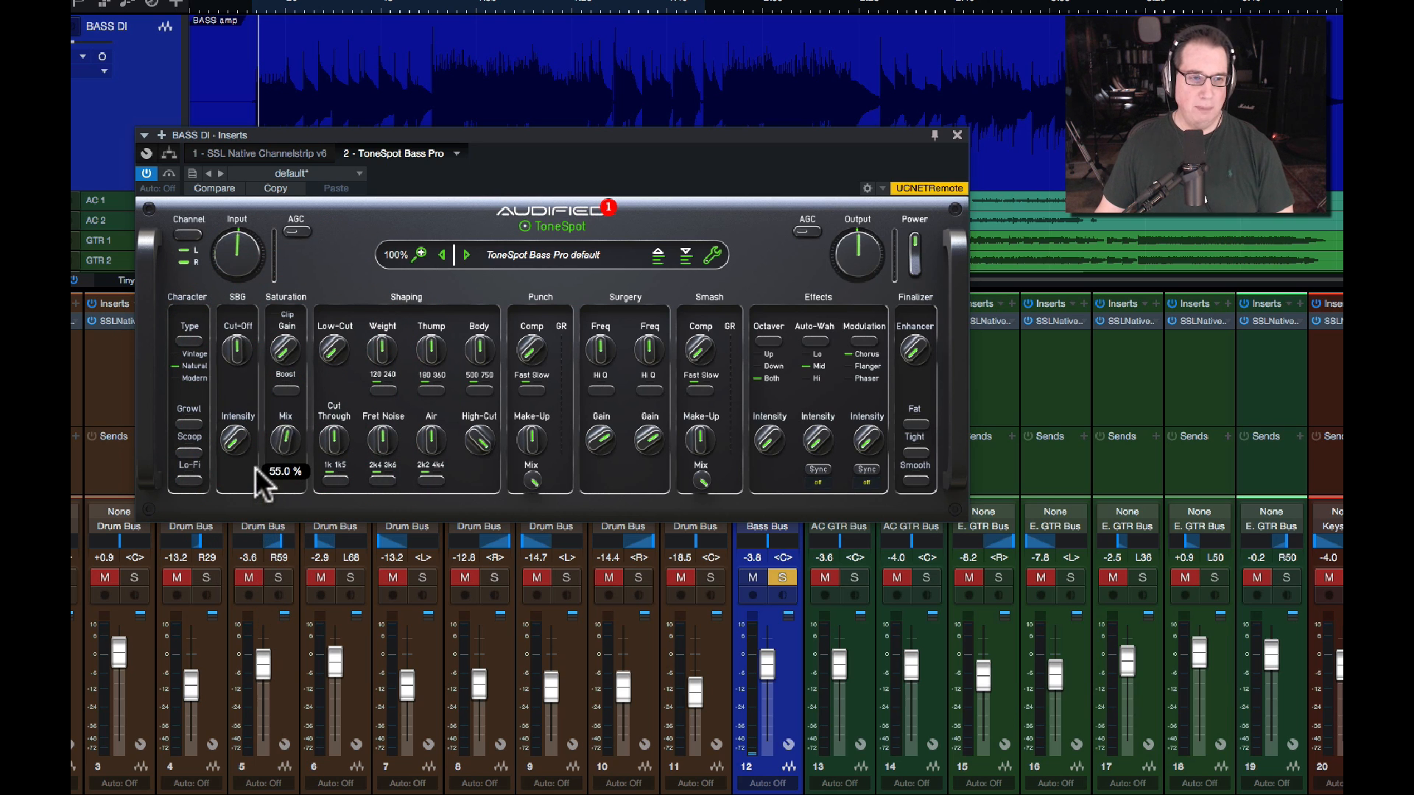
pyautogui.moveTo(269, 406); pyautogui.dragTo(270, 397)
pyautogui.click(278, 355)
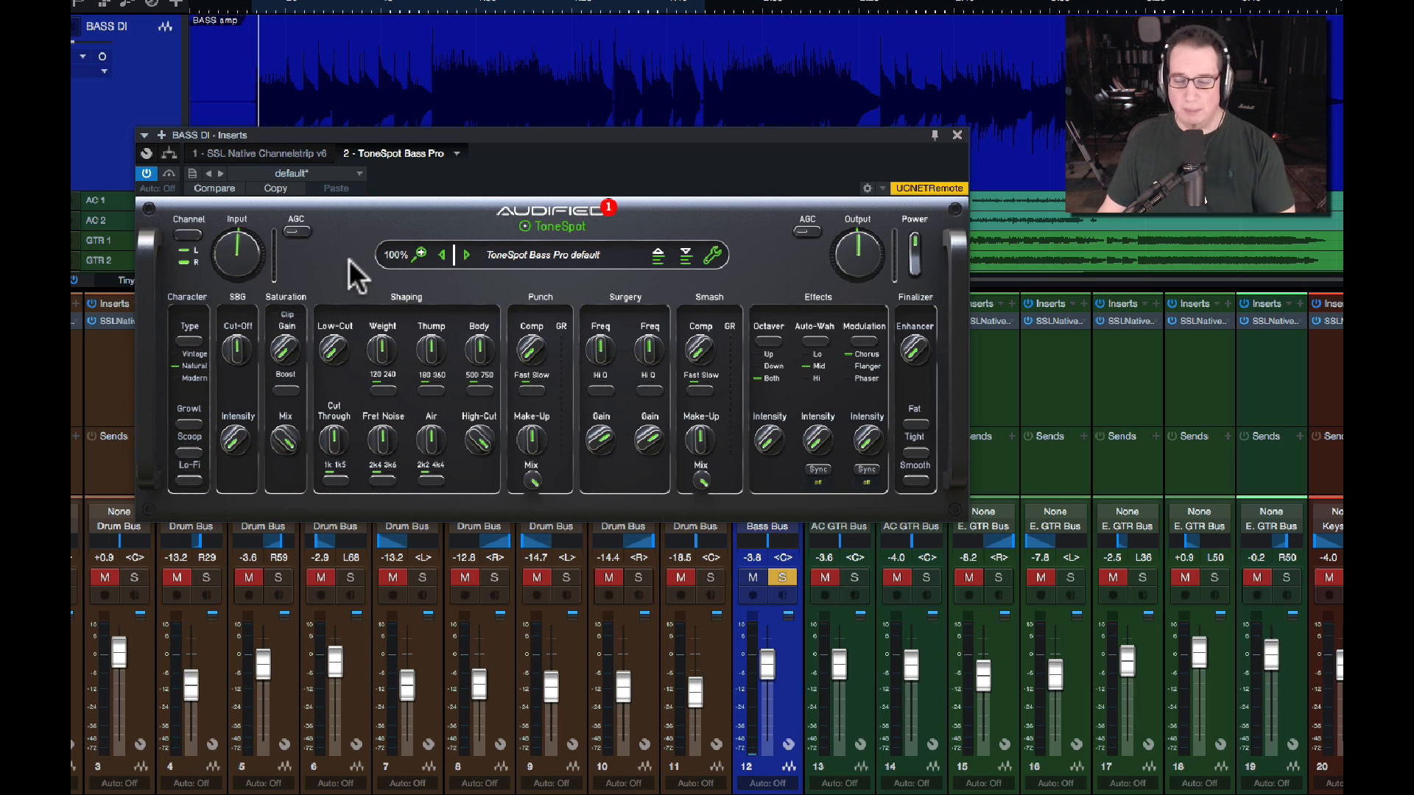
pyautogui.moveTo(289, 436)
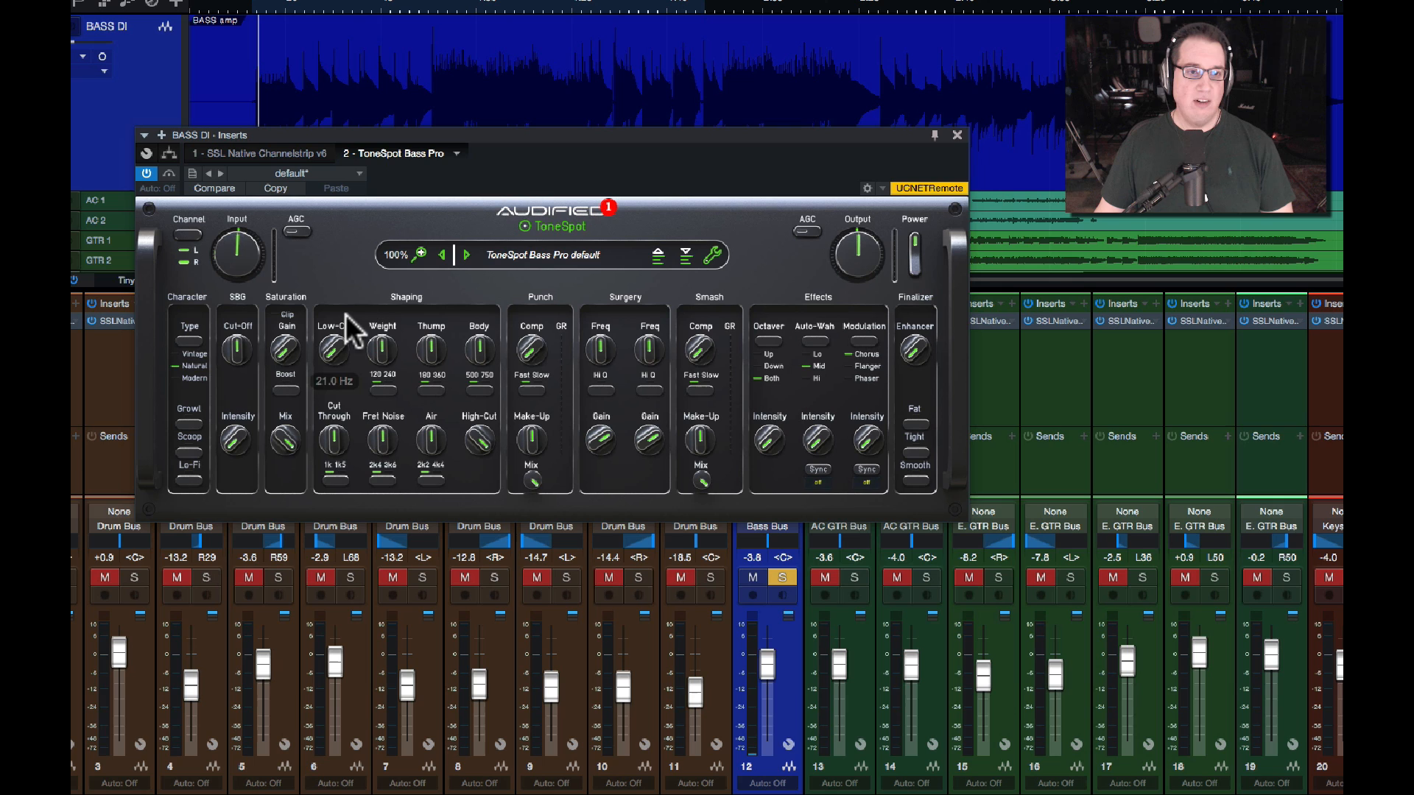
# Try sweeping the Shaping section's Low-Cut frequency up and back down to its lowest range
pyautogui.moveTo(525, 448)
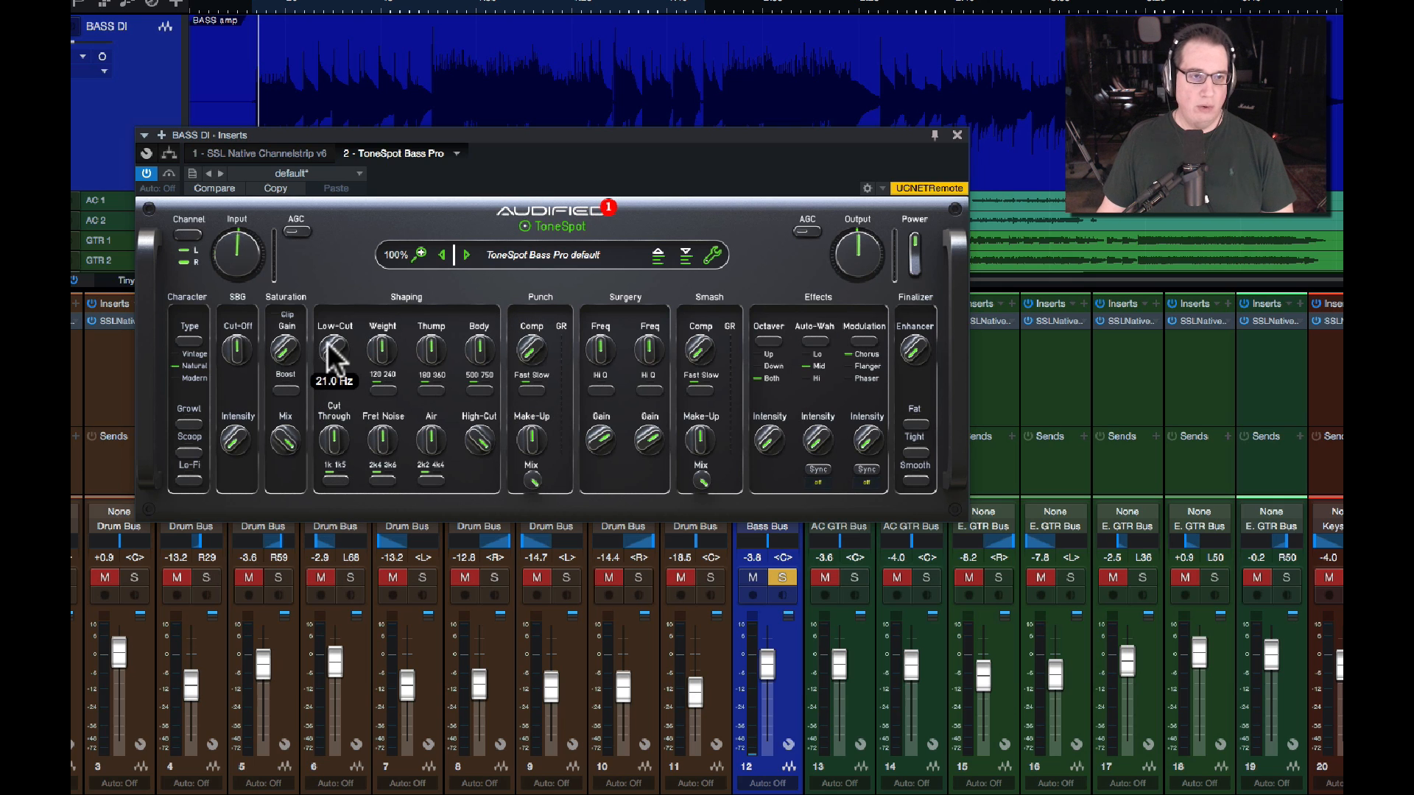
pyautogui.moveTo(330, 353)
pyautogui.moveTo(328, 281); pyautogui.dragTo(347, 375)
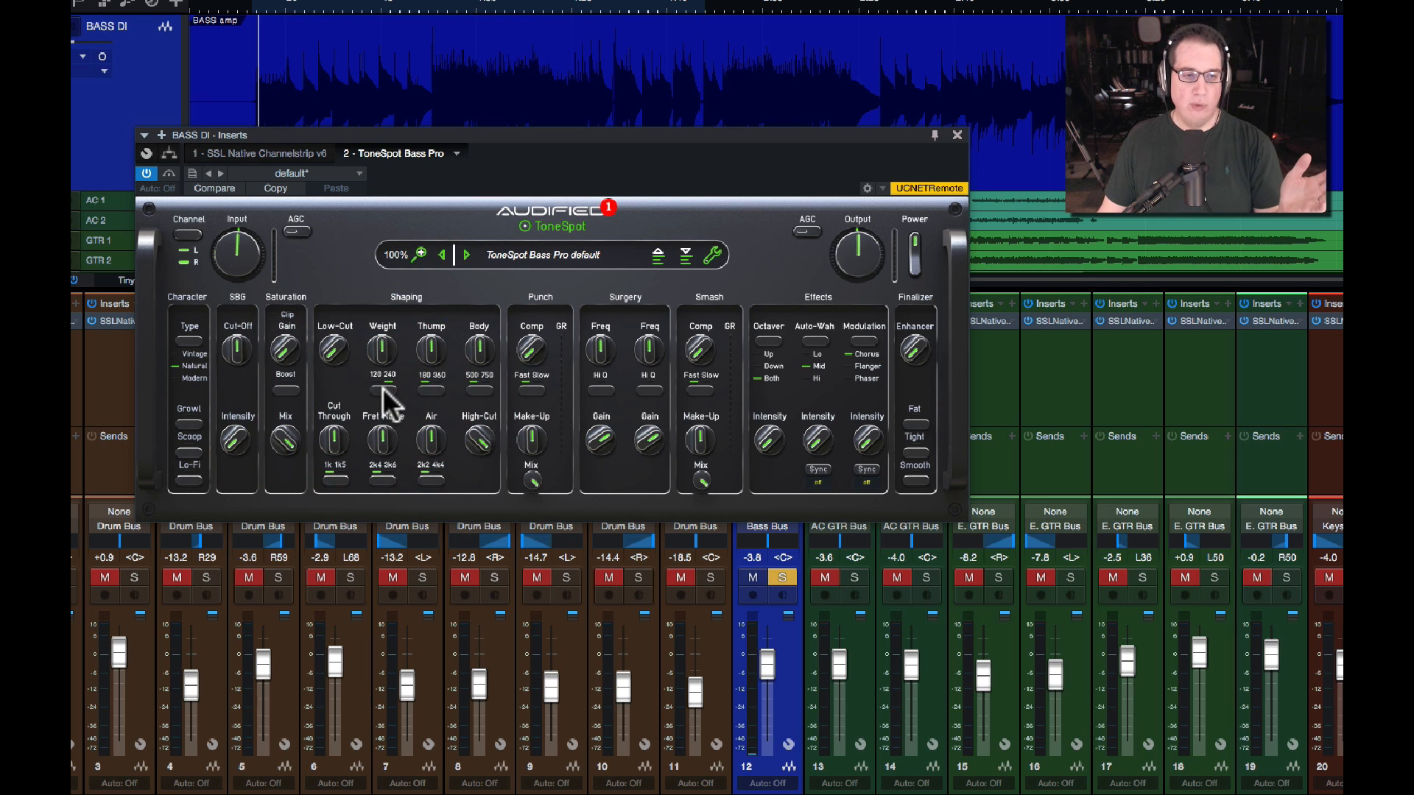
# Try the Shaping section's Weight band at 120 and 240 Hz with boost and cut, and inspect Thump and Body
pyautogui.moveTo(384, 363)
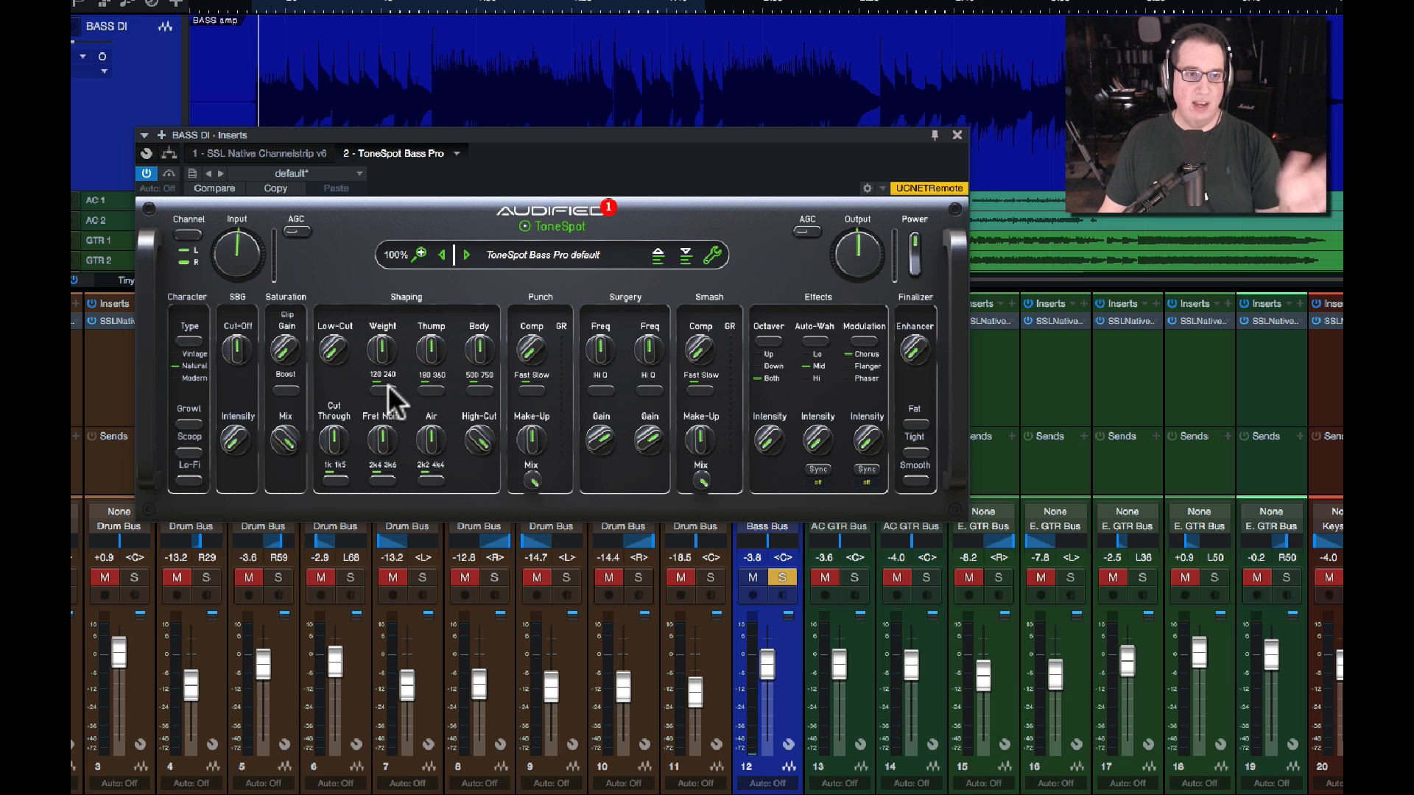
pyautogui.moveTo(375, 350); pyautogui.dragTo(383, 304)
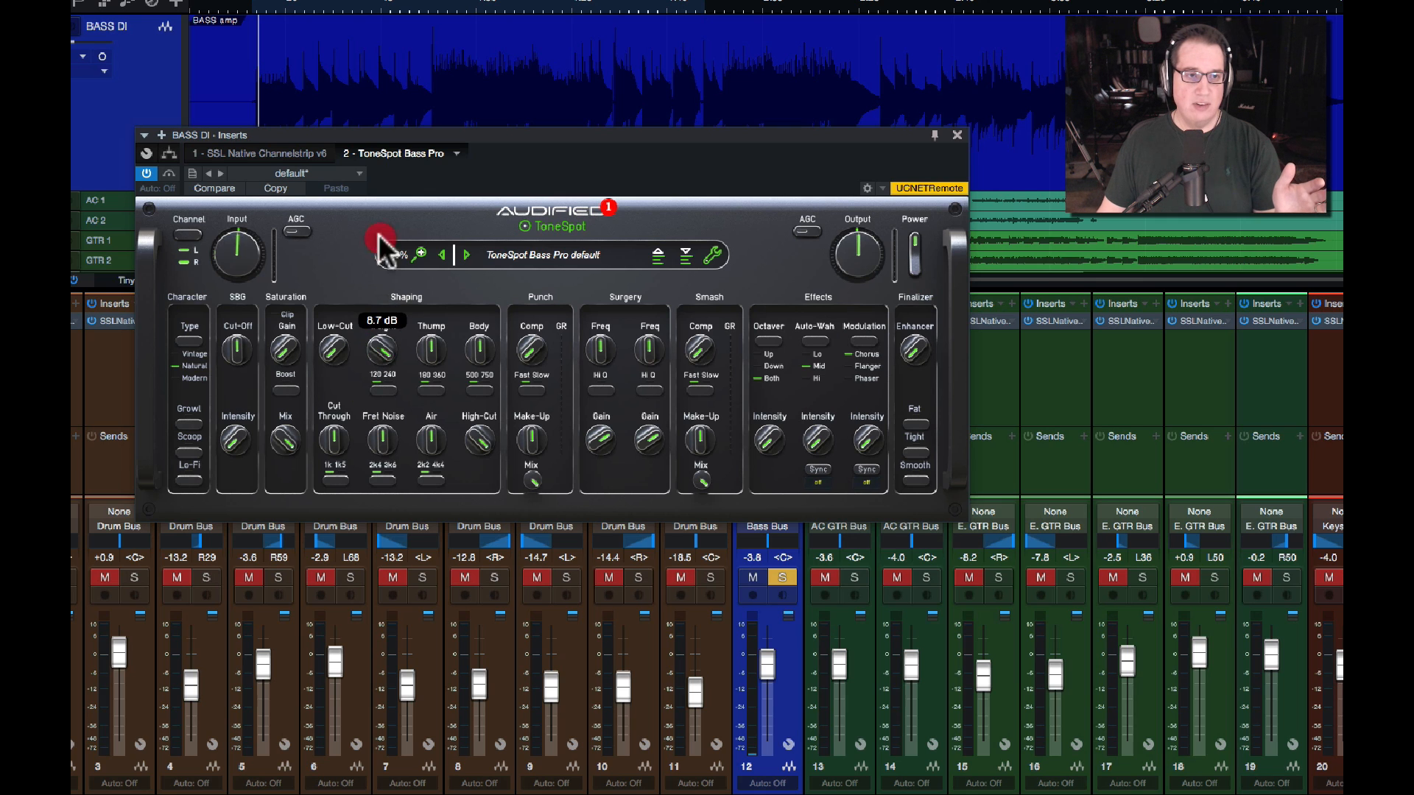
pyautogui.moveTo(380, 230); pyautogui.dragTo(313, 530)
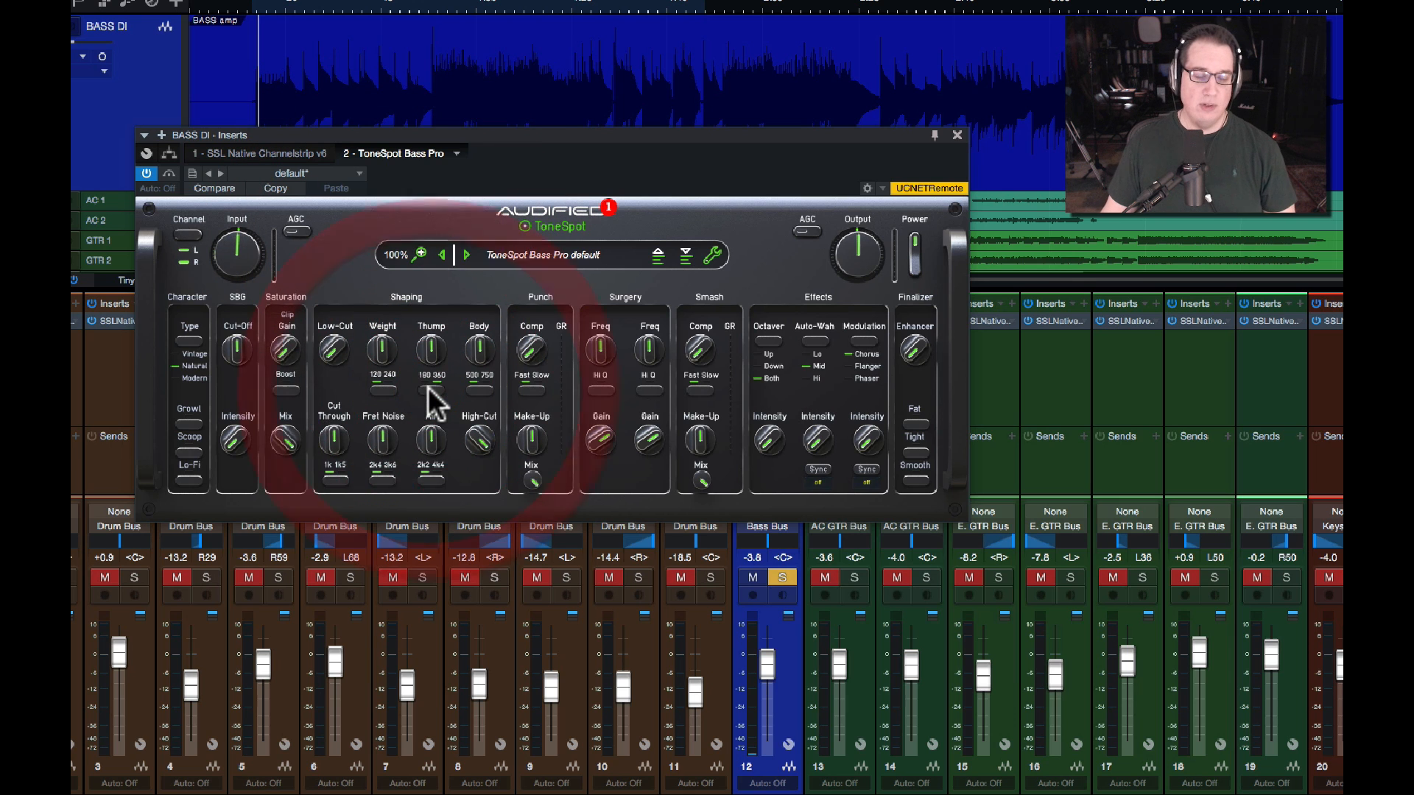
pyautogui.moveTo(429, 346)
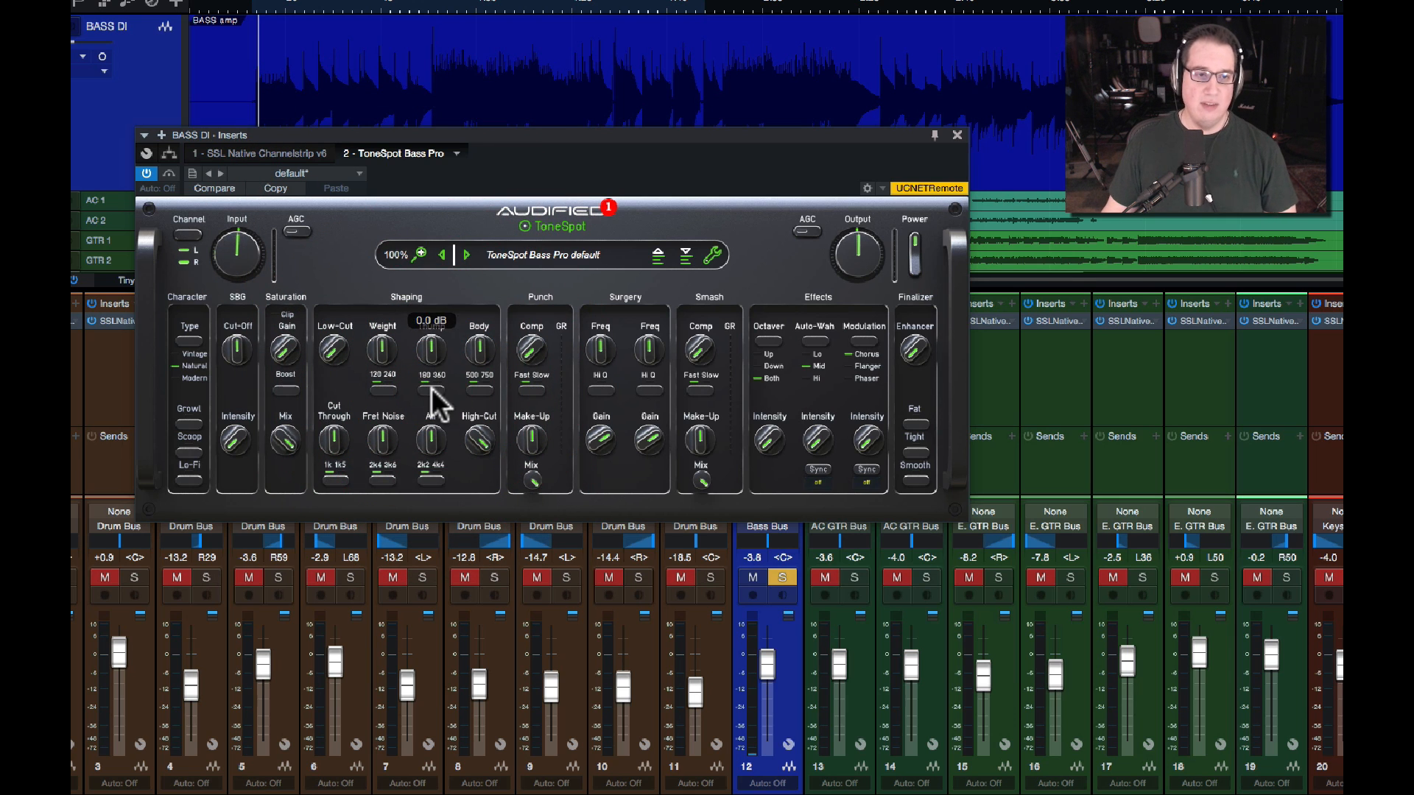
pyautogui.moveTo(480, 330)
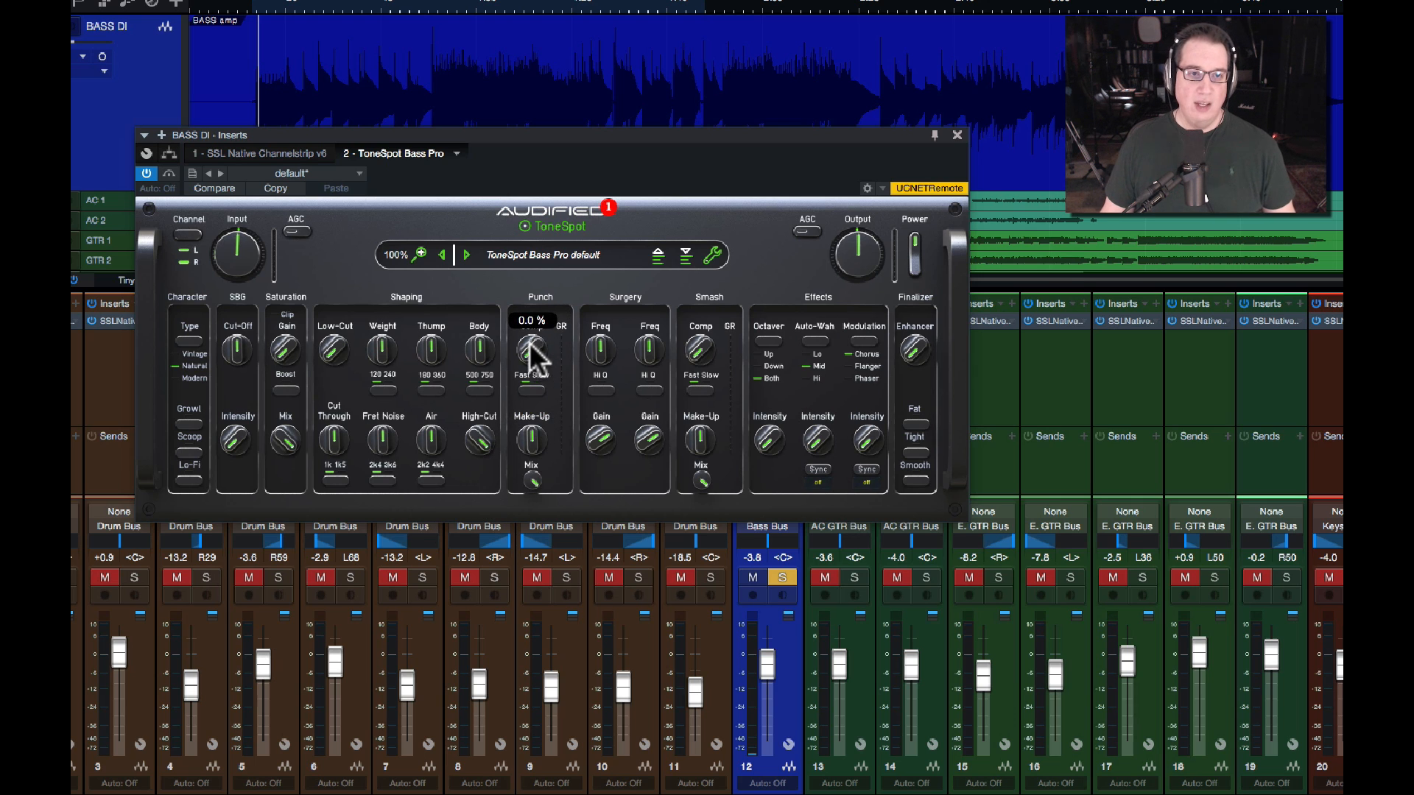
# Try the Punch compressor's amount and Fast/Slow switch, restore them, and inspect the Make-Up and Mix controls
pyautogui.moveTo(530, 355); pyautogui.dragTo(530, 388)
pyautogui.click(531, 387)
pyautogui.click(530, 387)
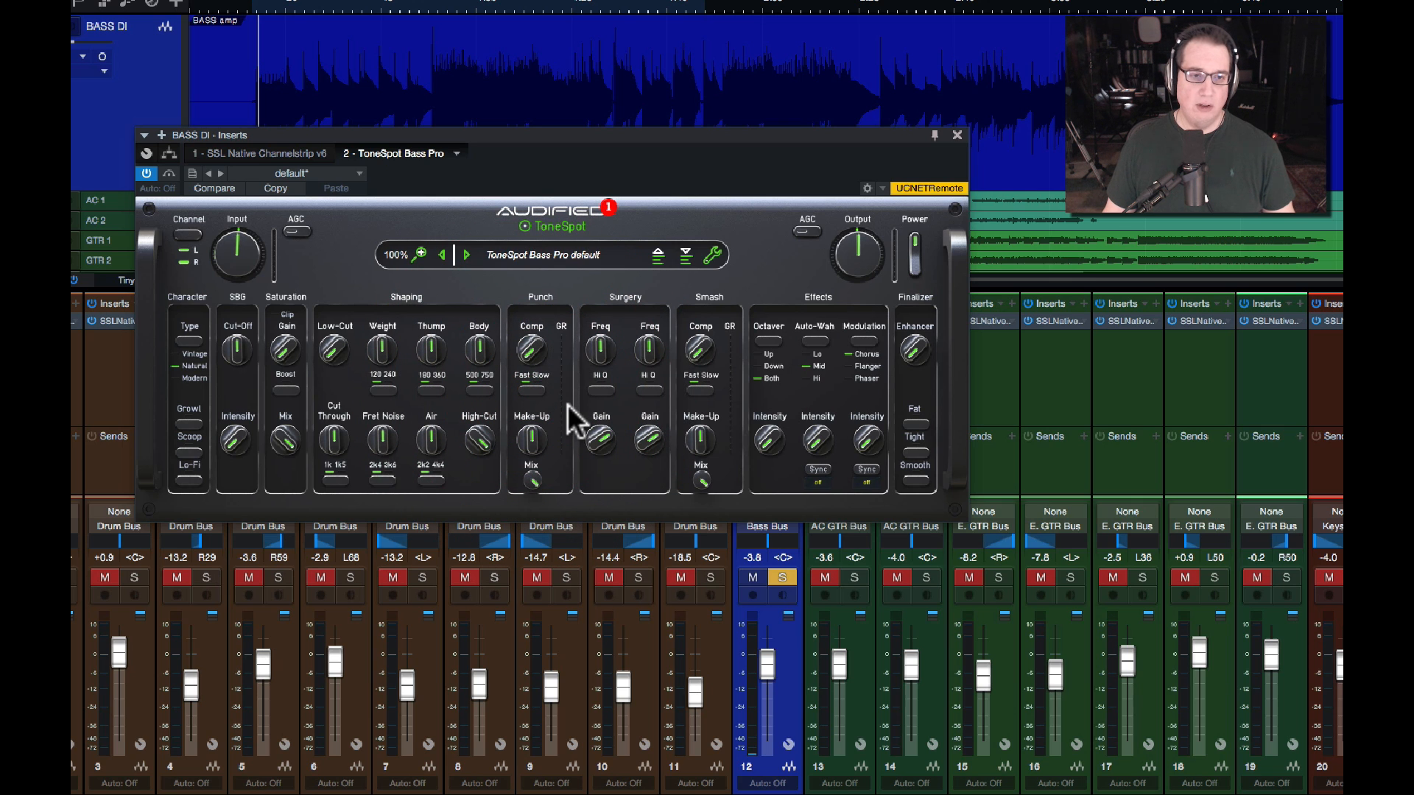
pyautogui.moveTo(528, 434)
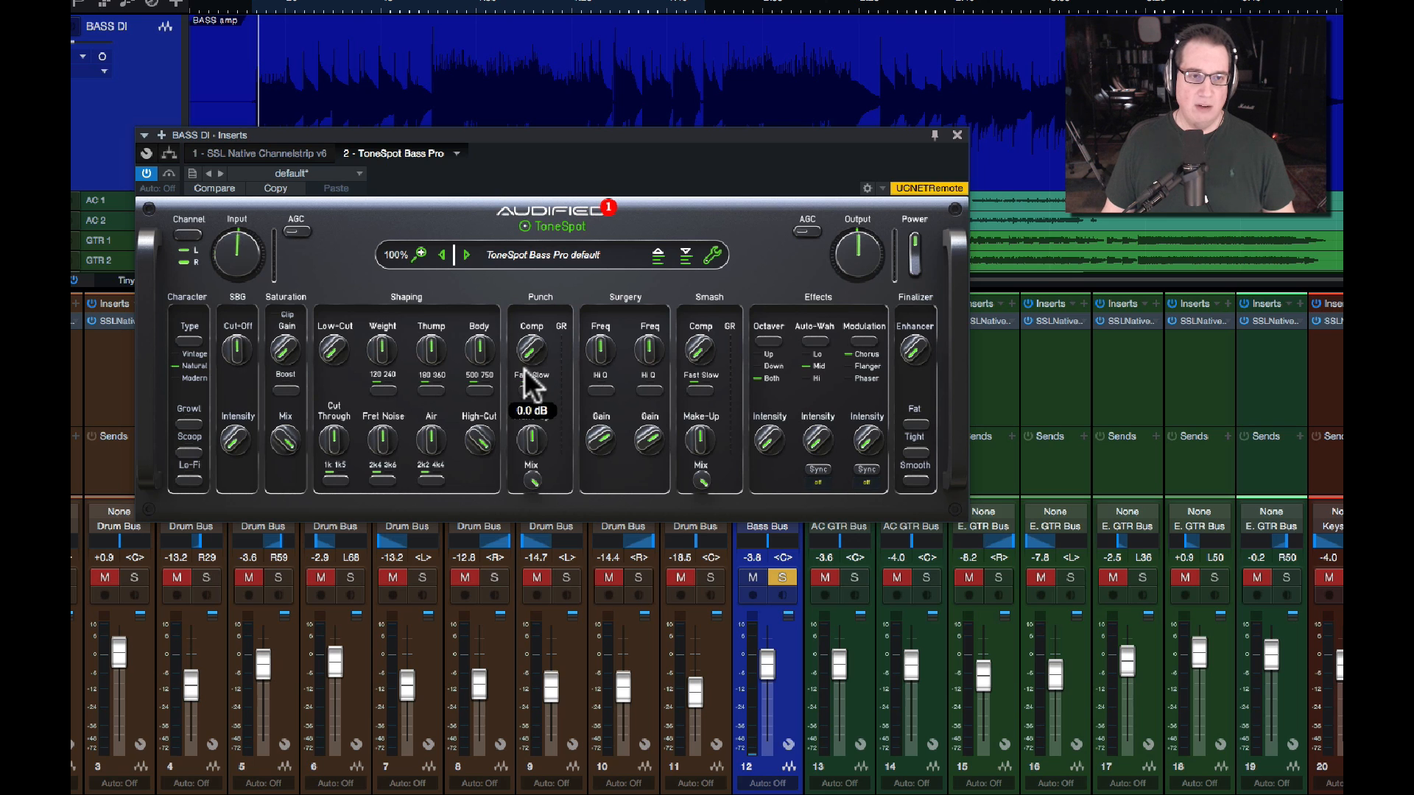
pyautogui.moveTo(533, 353)
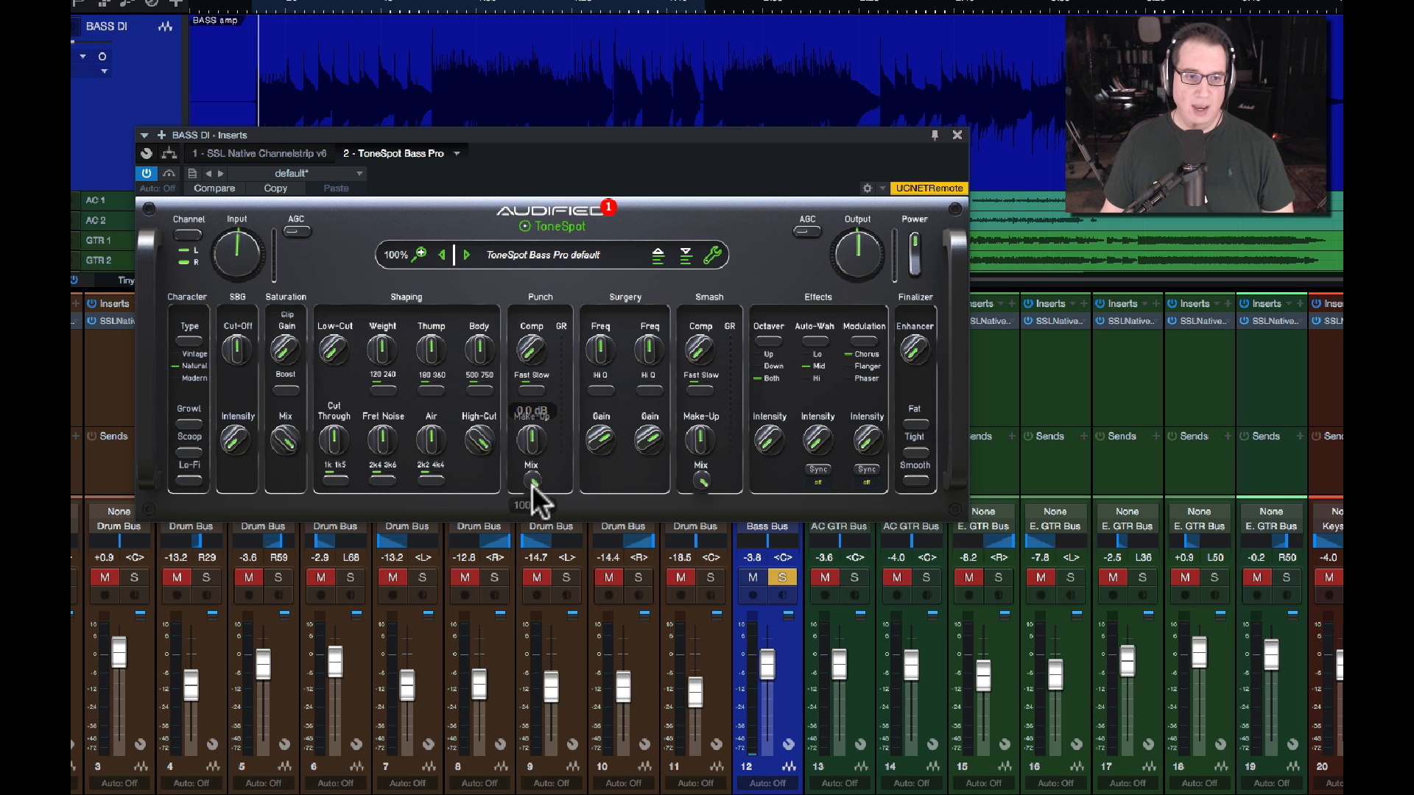
# Try lowering the Punch section's Mix to about 41.5% and return it to 100%
pyautogui.moveTo(532, 479); pyautogui.dragTo(515, 644)
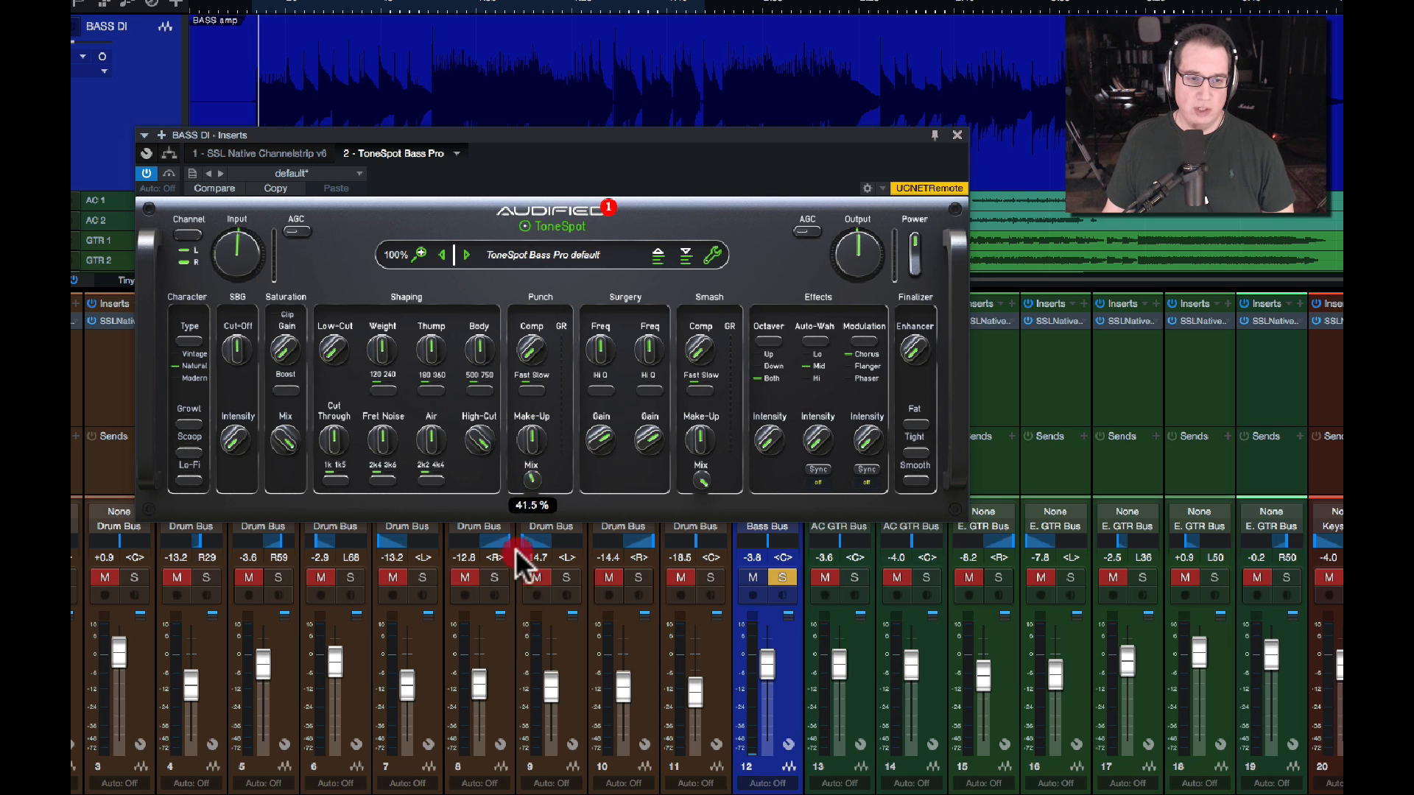
pyautogui.moveTo(515, 550); pyautogui.dragTo(539, 433)
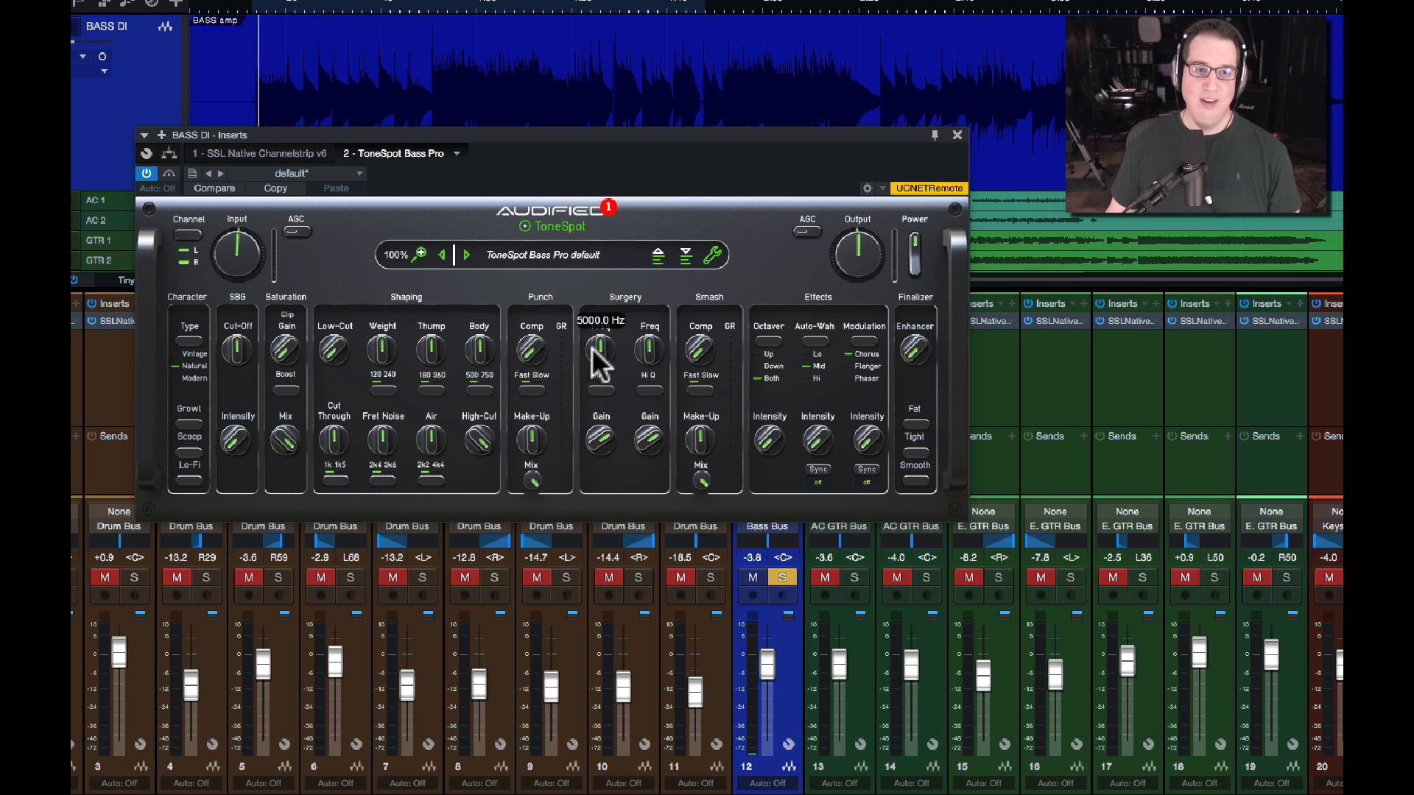
# Try the first Surgery band's frequency at about 5349 Hz and its Hi Q switch, and cut its gain to about -14.3 dB
pyautogui.moveTo(592, 347)
pyautogui.mouseDown()
pyautogui.moveTo(593, 489)
pyautogui.moveTo(611, 202)
pyautogui.moveTo(618, 290)
pyautogui.moveTo(599, 369)
pyautogui.moveTo(597, 346)
pyautogui.mouseUp()
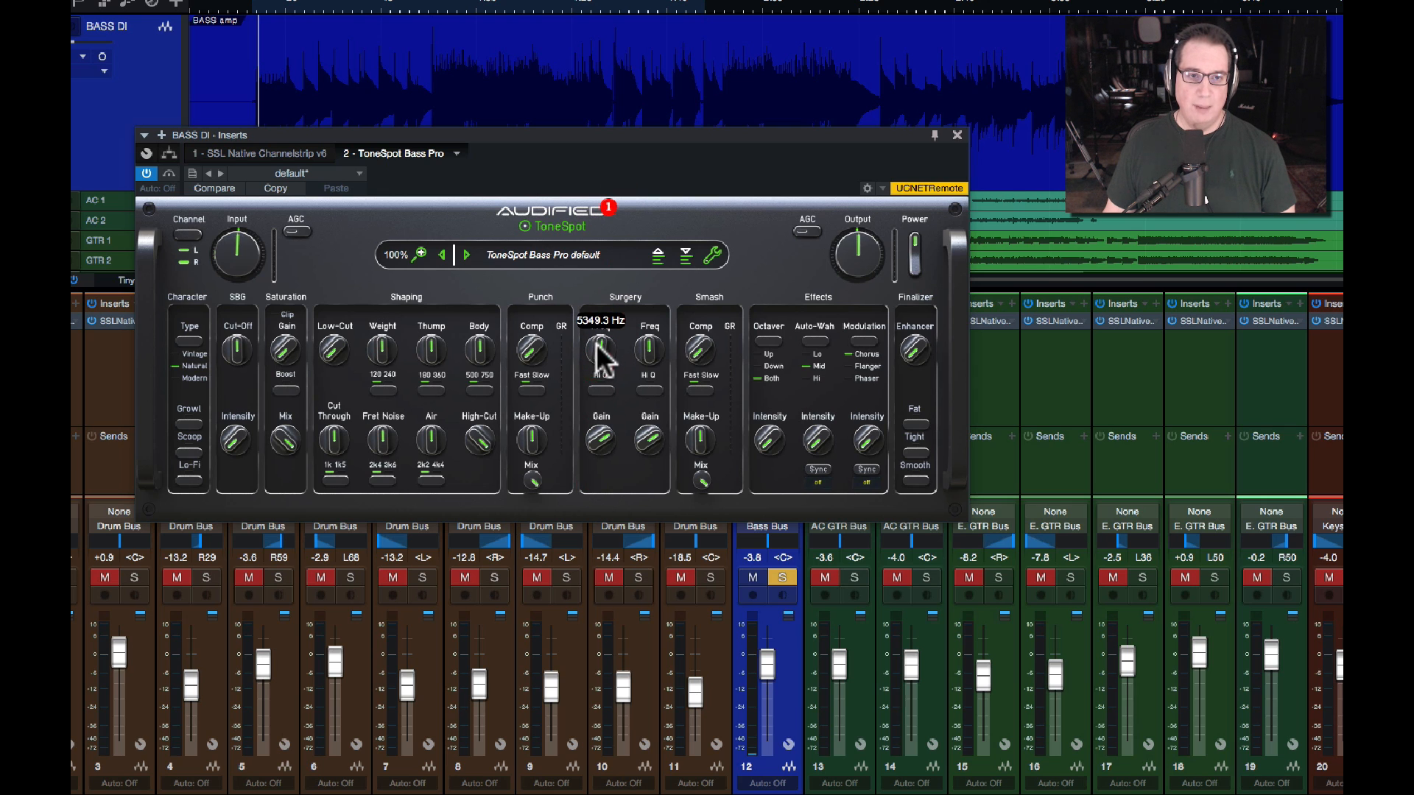
pyautogui.click(601, 396)
pyautogui.click(602, 396)
pyautogui.moveTo(596, 443); pyautogui.dragTo(571, 662)
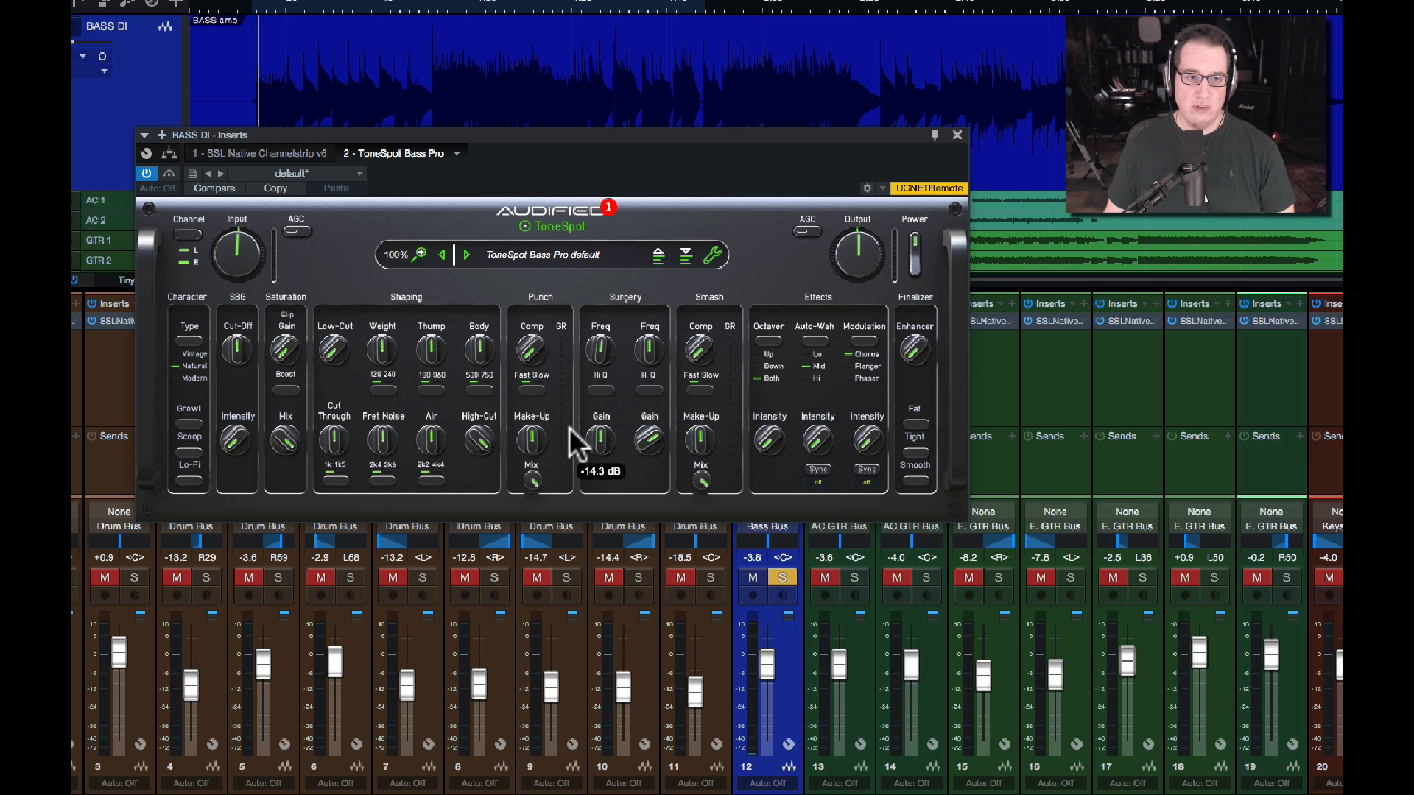
# Reset the second Surgery band's gain to 0.0 dB and switch its Hi Q on and back off
pyautogui.doubleClick(642, 438)
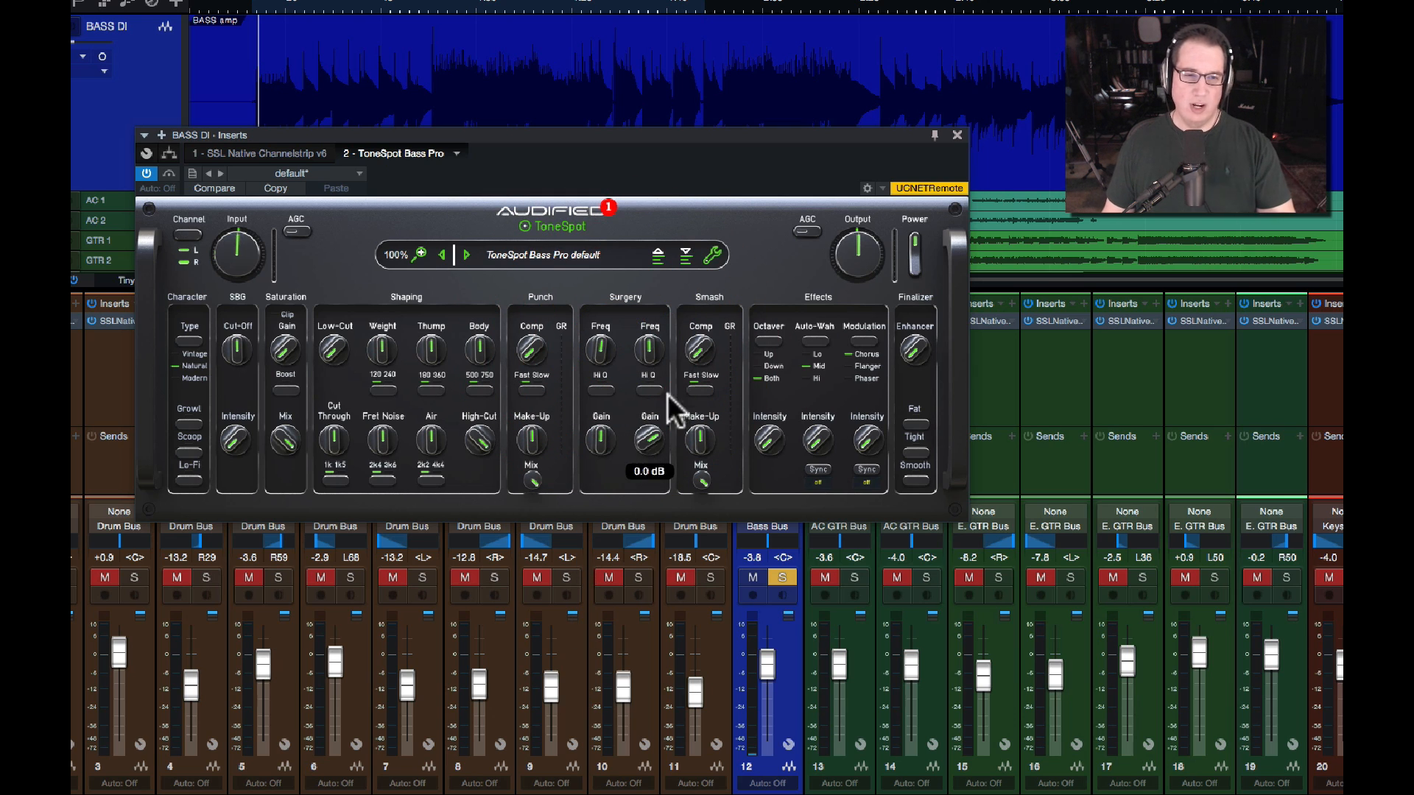
pyautogui.click(650, 390)
pyautogui.click(650, 389)
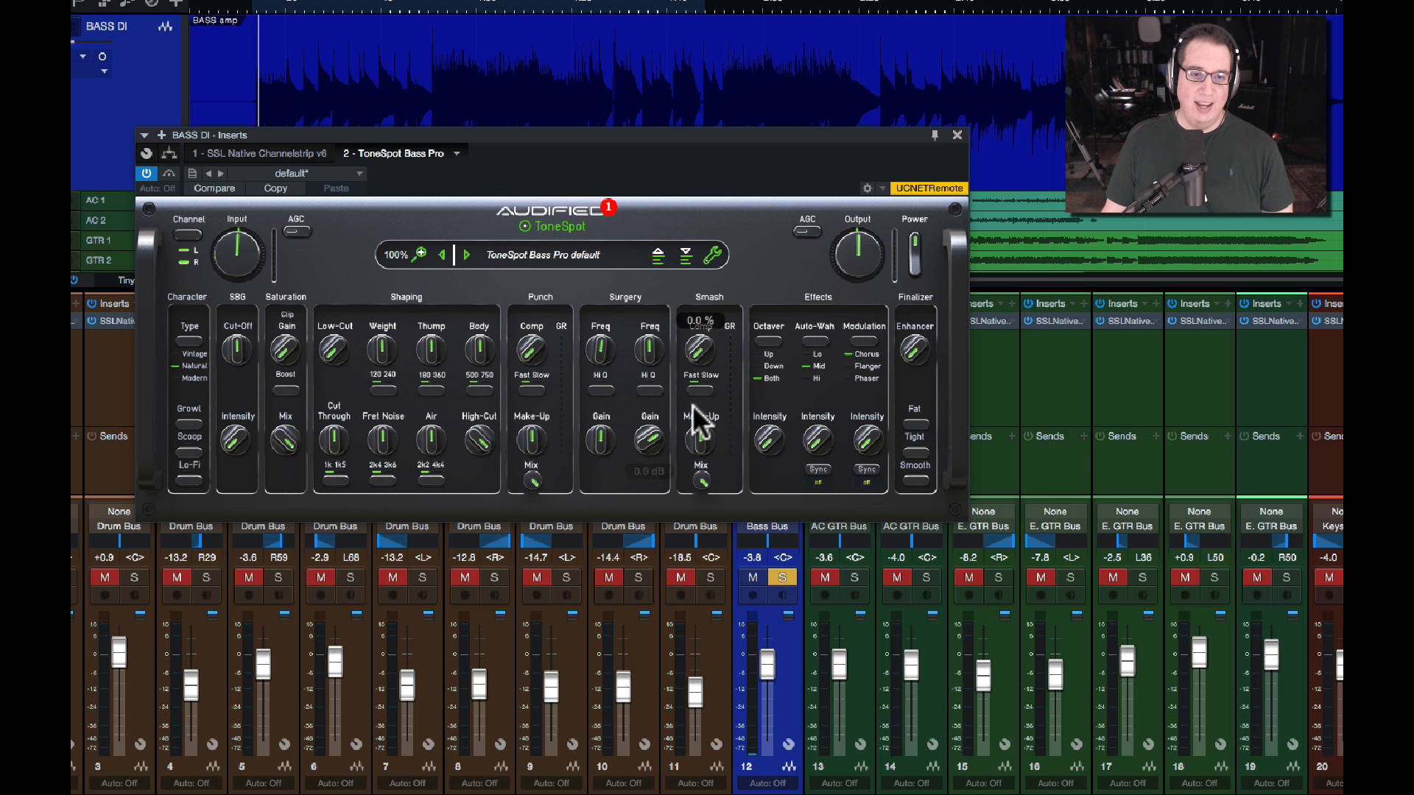
# Inspect the Smash section's Make-Up and try its Mix control and Fast/Slow switch
pyautogui.moveTo(696, 442)
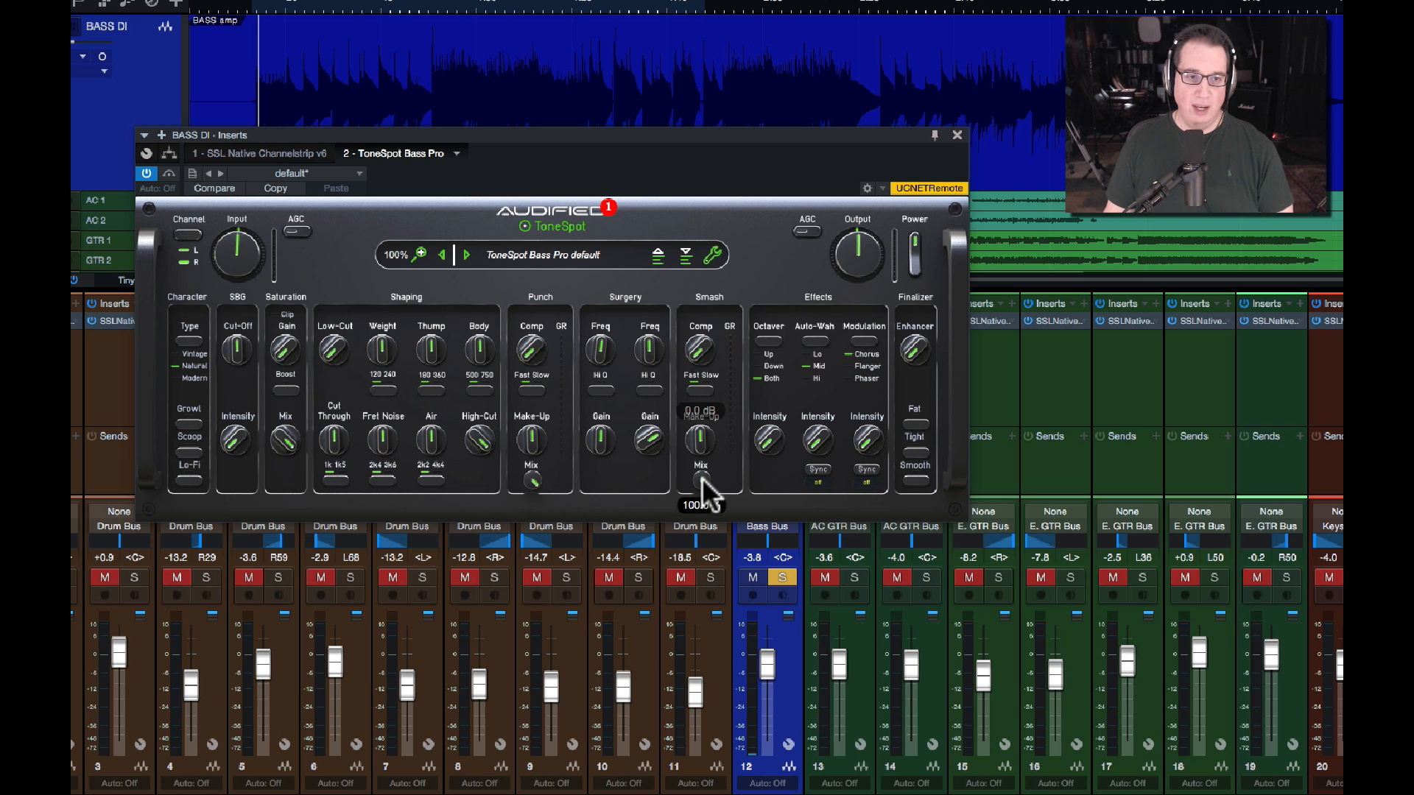
pyautogui.moveTo(696, 477); pyautogui.dragTo(705, 422)
pyautogui.click(687, 386)
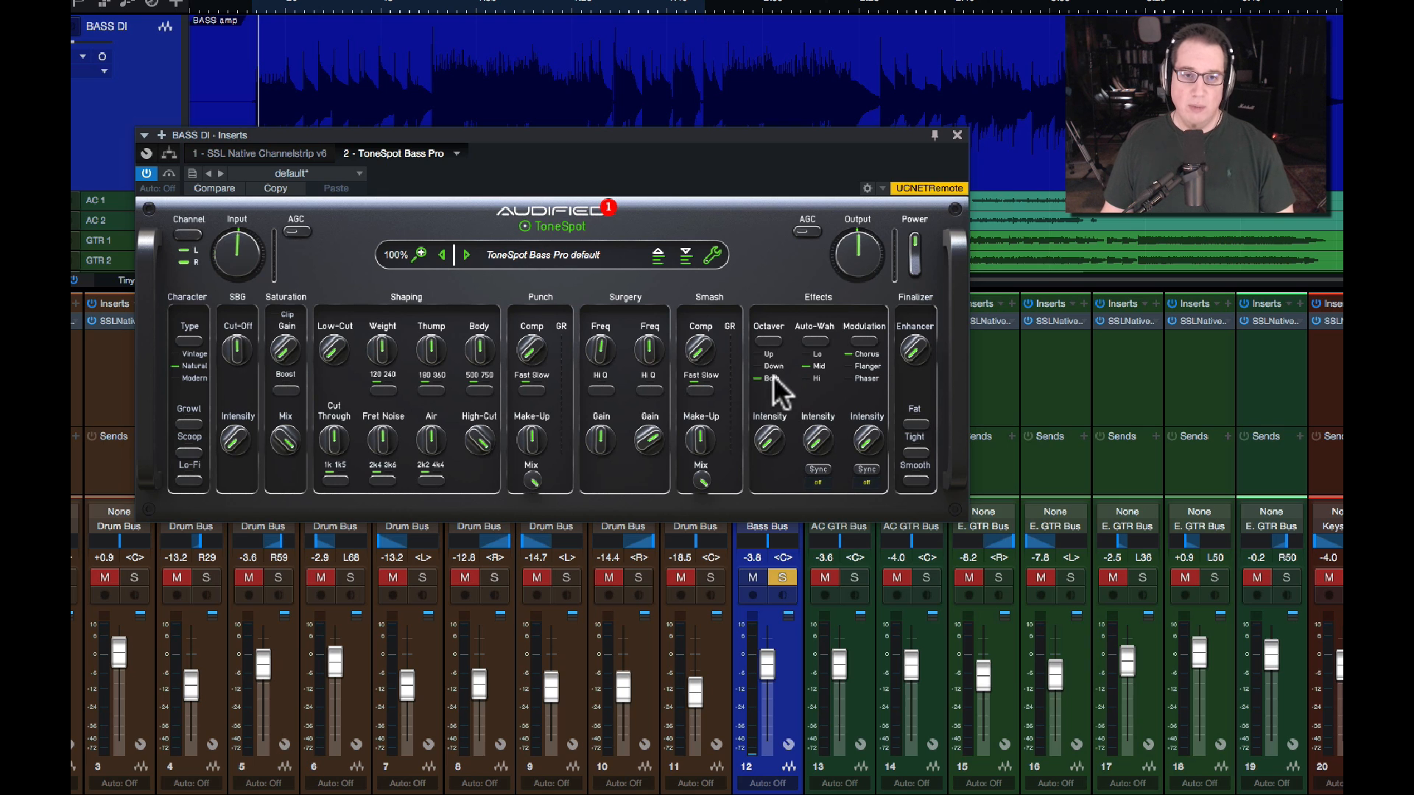
# Cycle the Octaver mode through Up and Down and back to Both
pyautogui.click(769, 338)
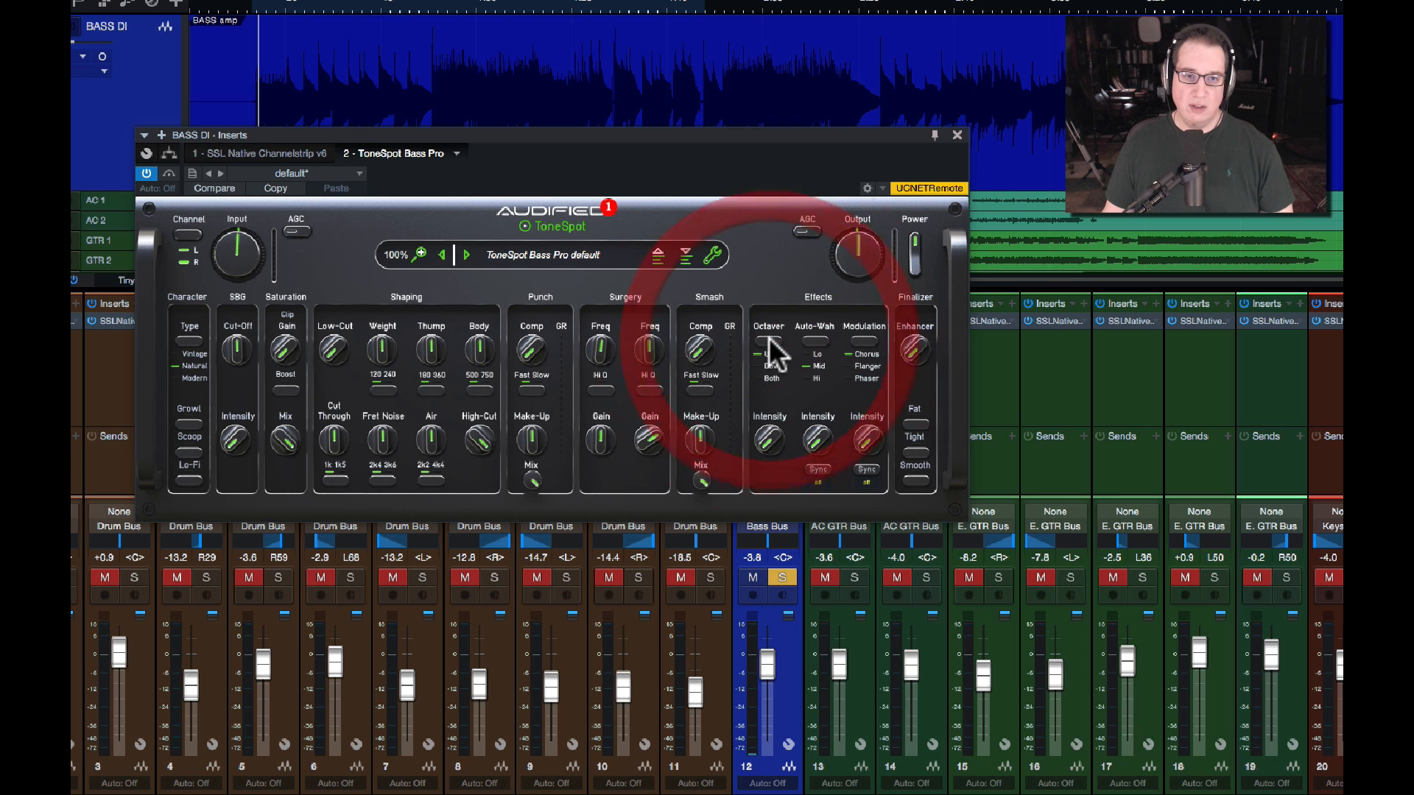
pyautogui.click(771, 335)
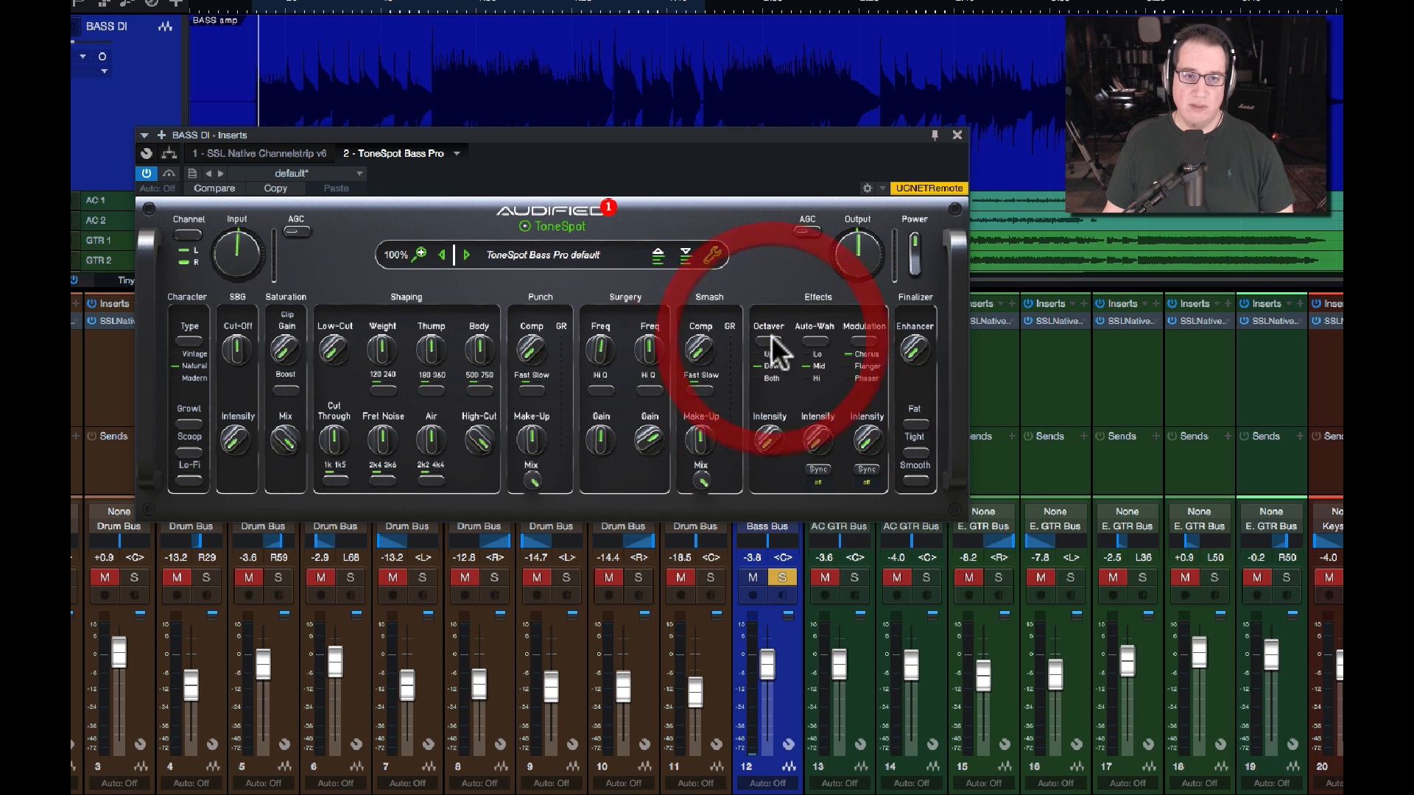
pyautogui.click(771, 335)
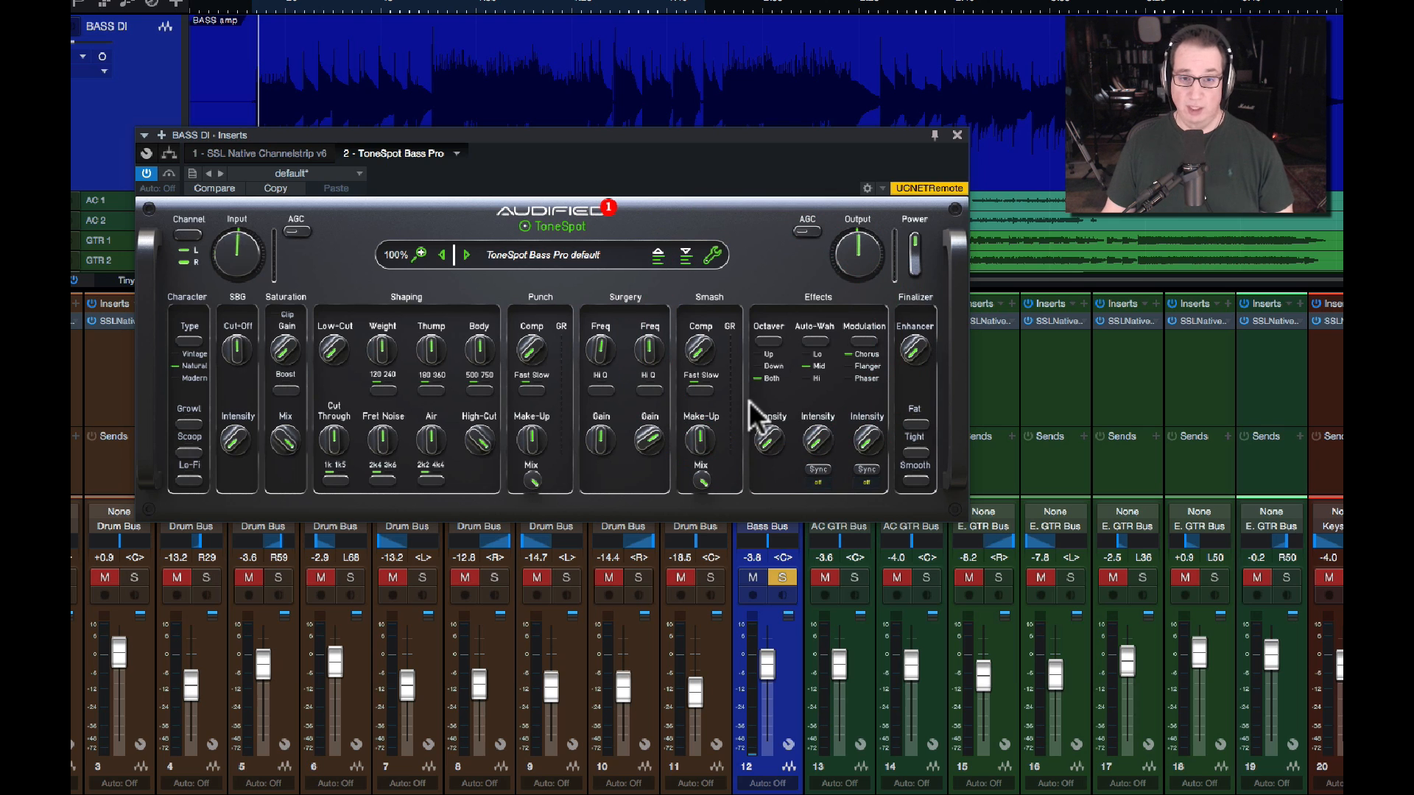
# Switch the Auto-Wah range to Hi
pyautogui.click(824, 338)
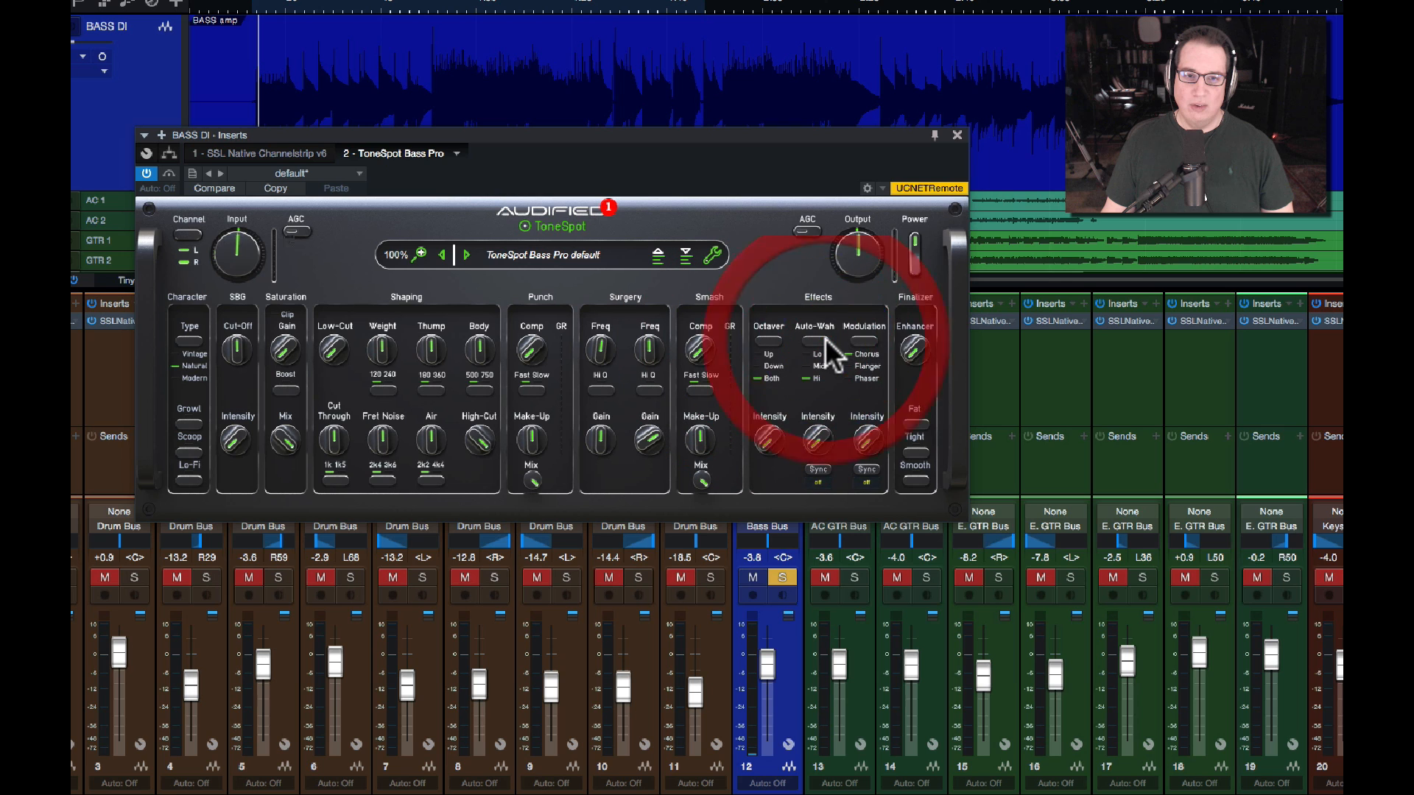